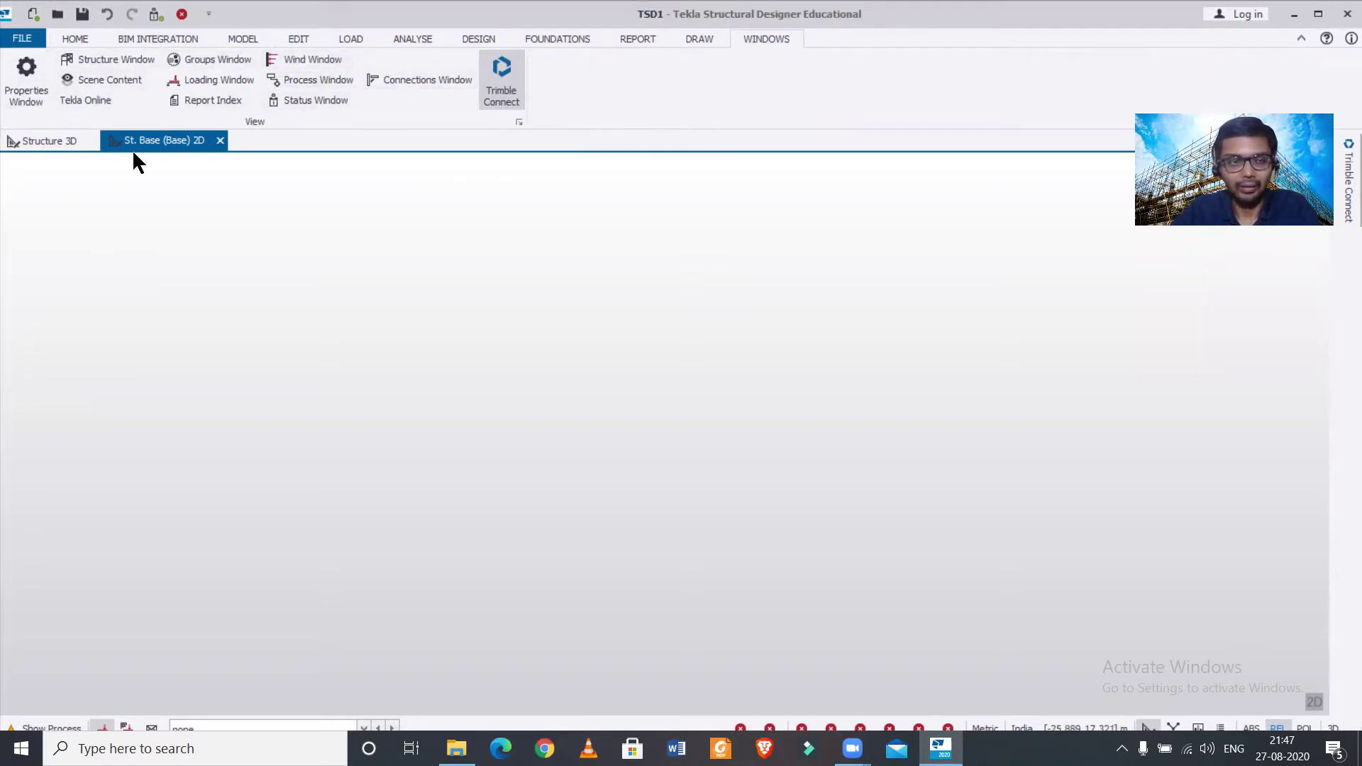
Show the Properties and Structure windows, and shrink the Structure window into a compact floating panel over the drawing area
click(25, 86)
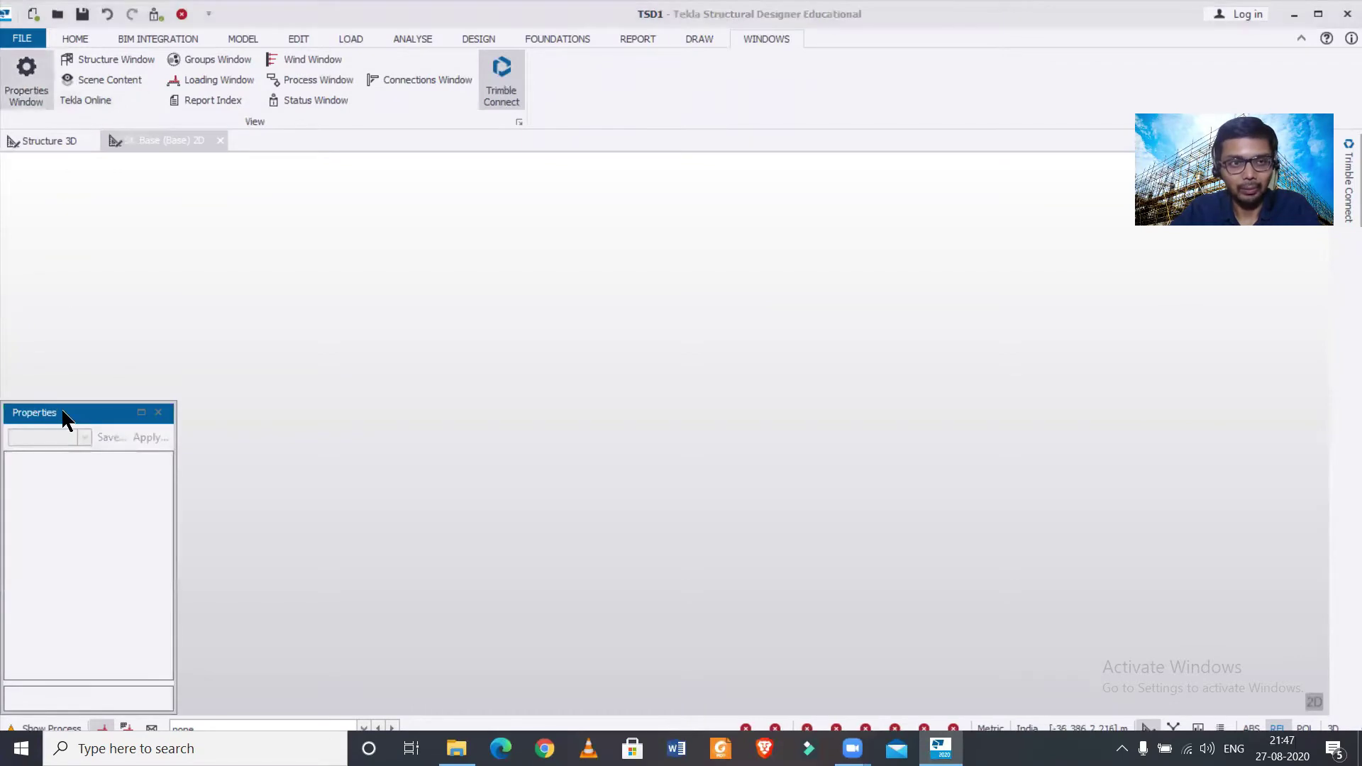
click(125, 57)
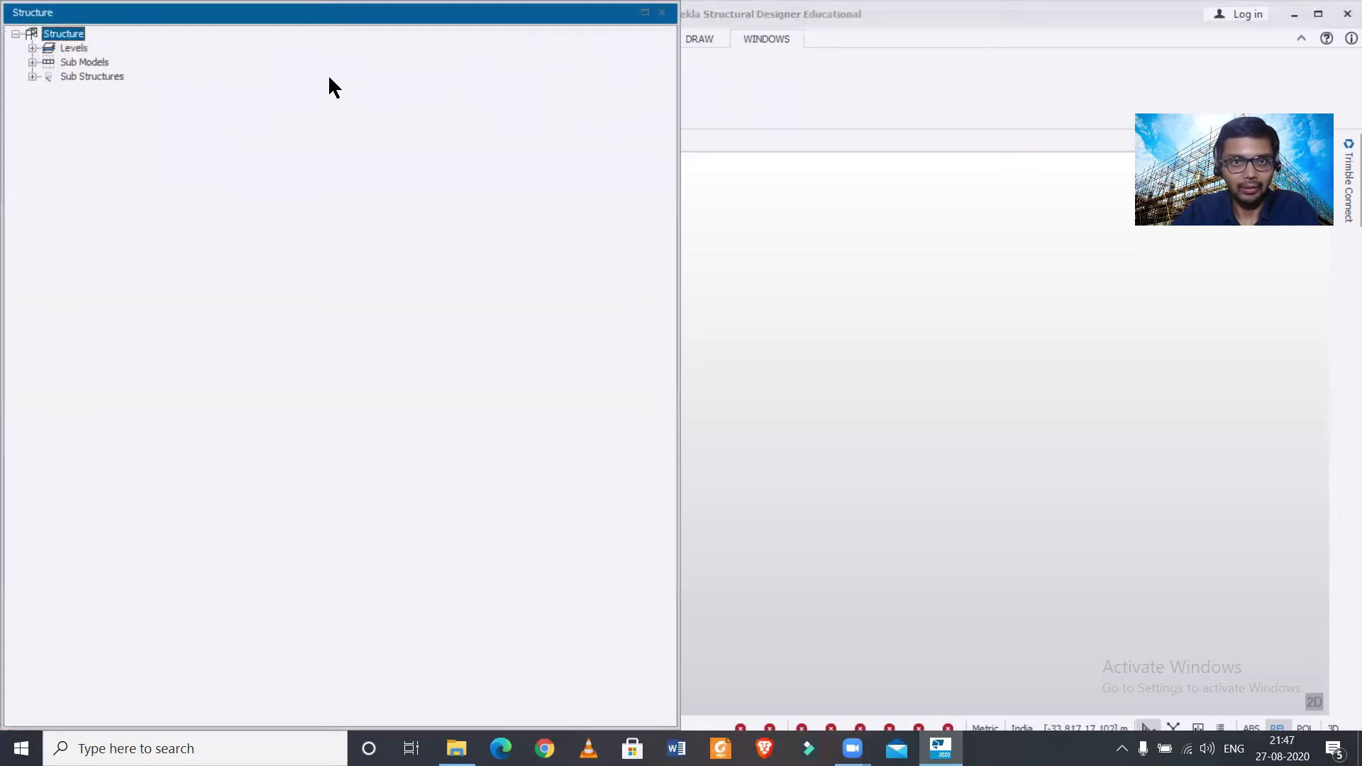
drag(355, 16, 715, 190)
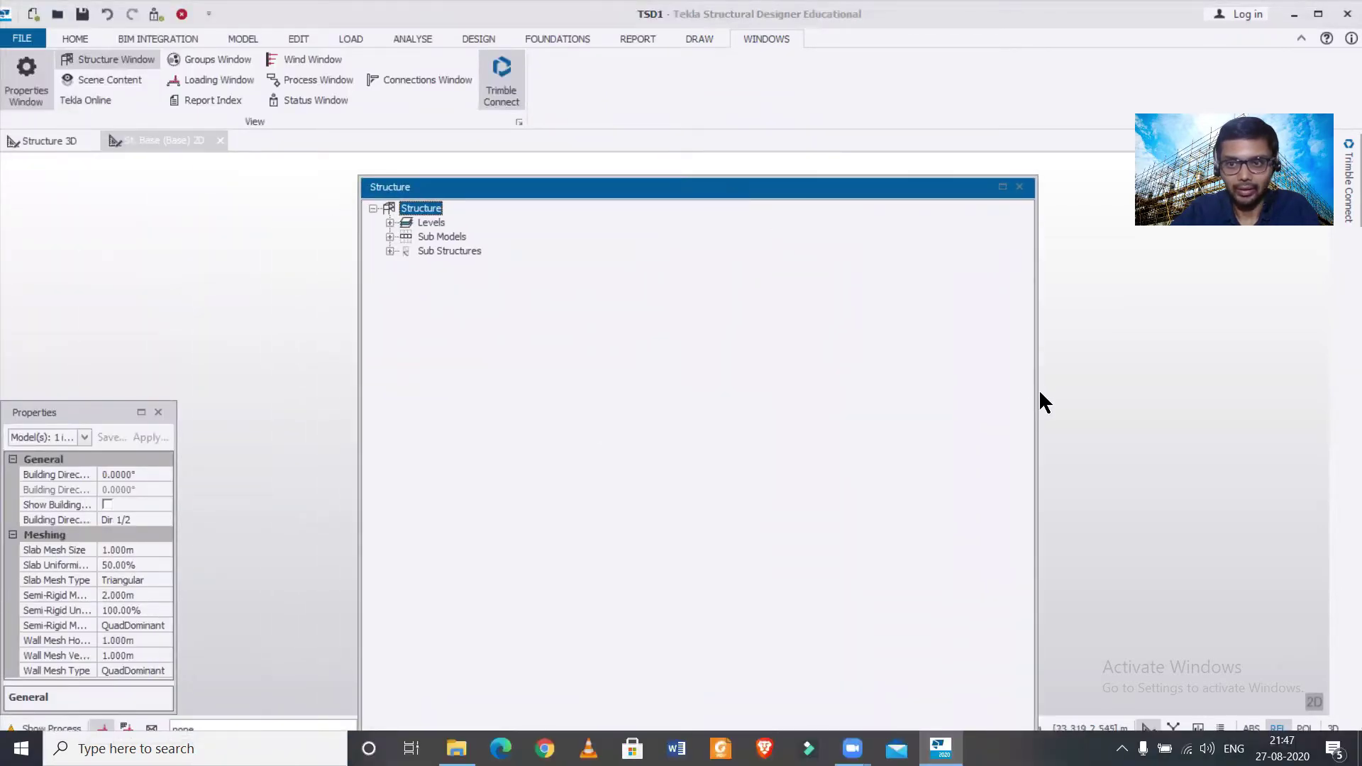
drag(1037, 393, 709, 352)
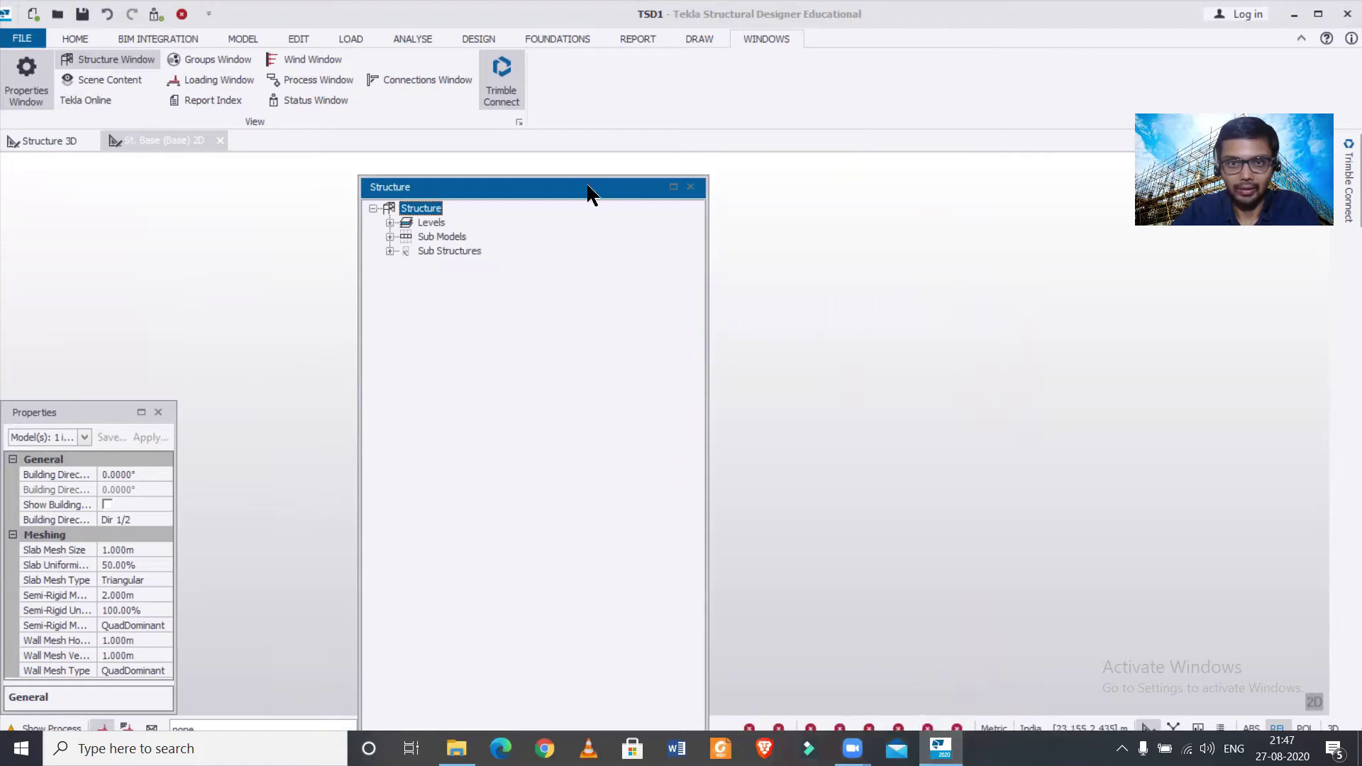
drag(587, 191, 658, 46)
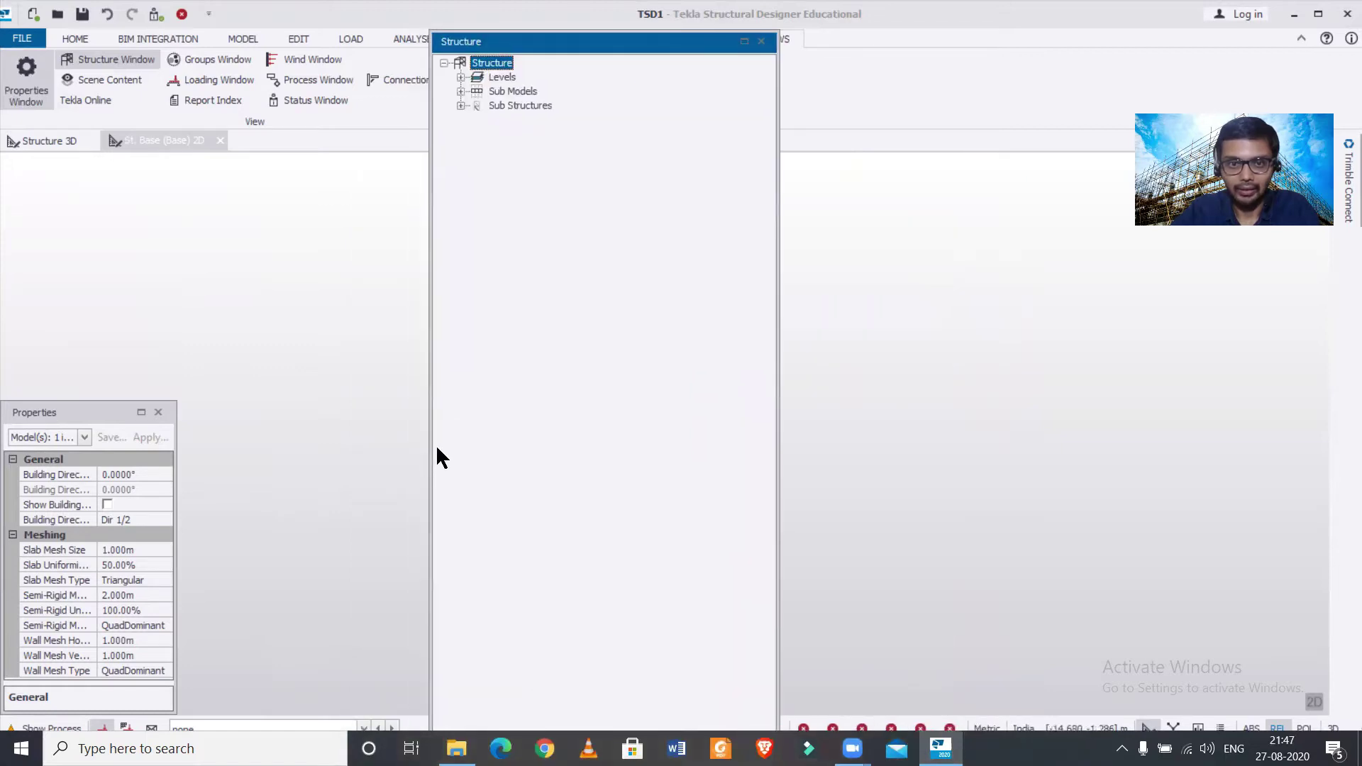
drag(430, 451, 626, 432)
mouse_move(707, 40)
mouse_down()
mouse_move(699, 340)
mouse_move(716, 374)
mouse_move(454, 217)
mouse_move(329, 195)
mouse_up()
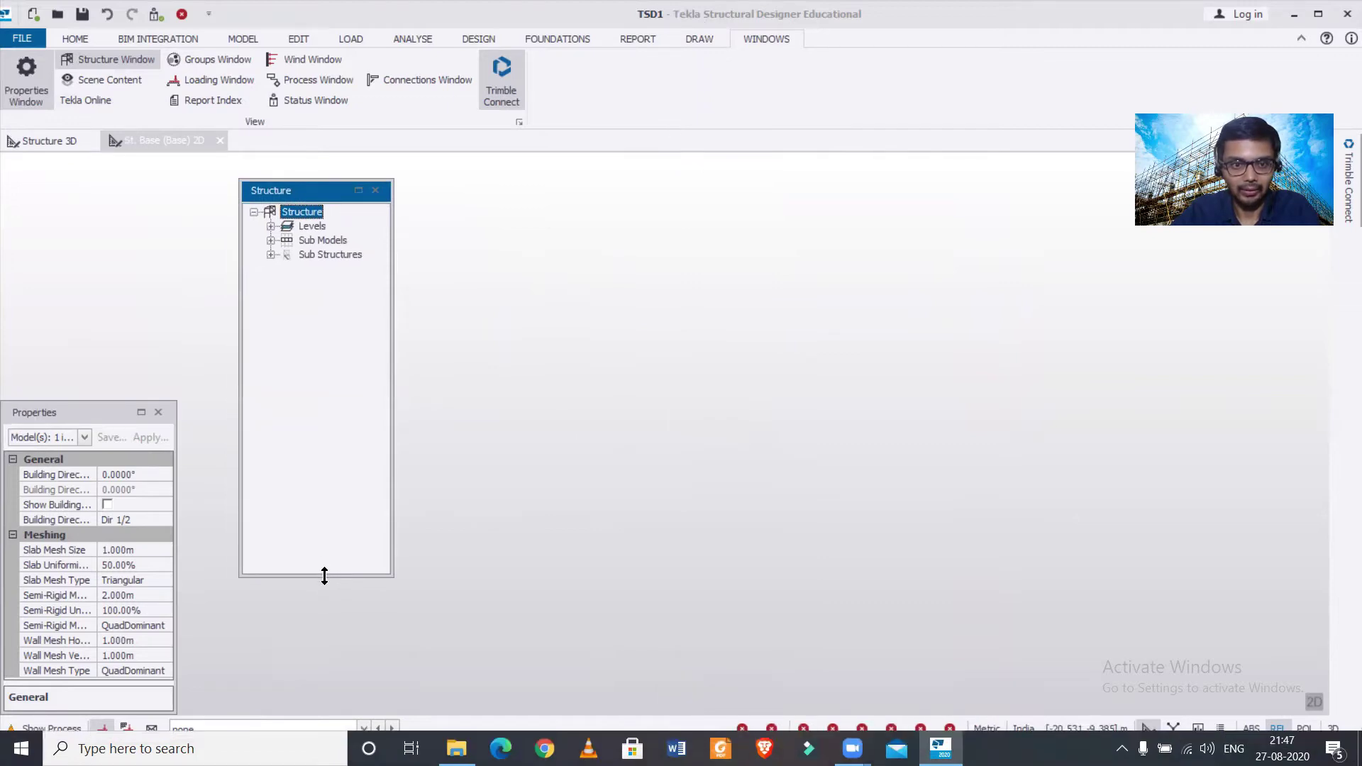
drag(328, 576, 334, 428)
drag(391, 317, 420, 321)
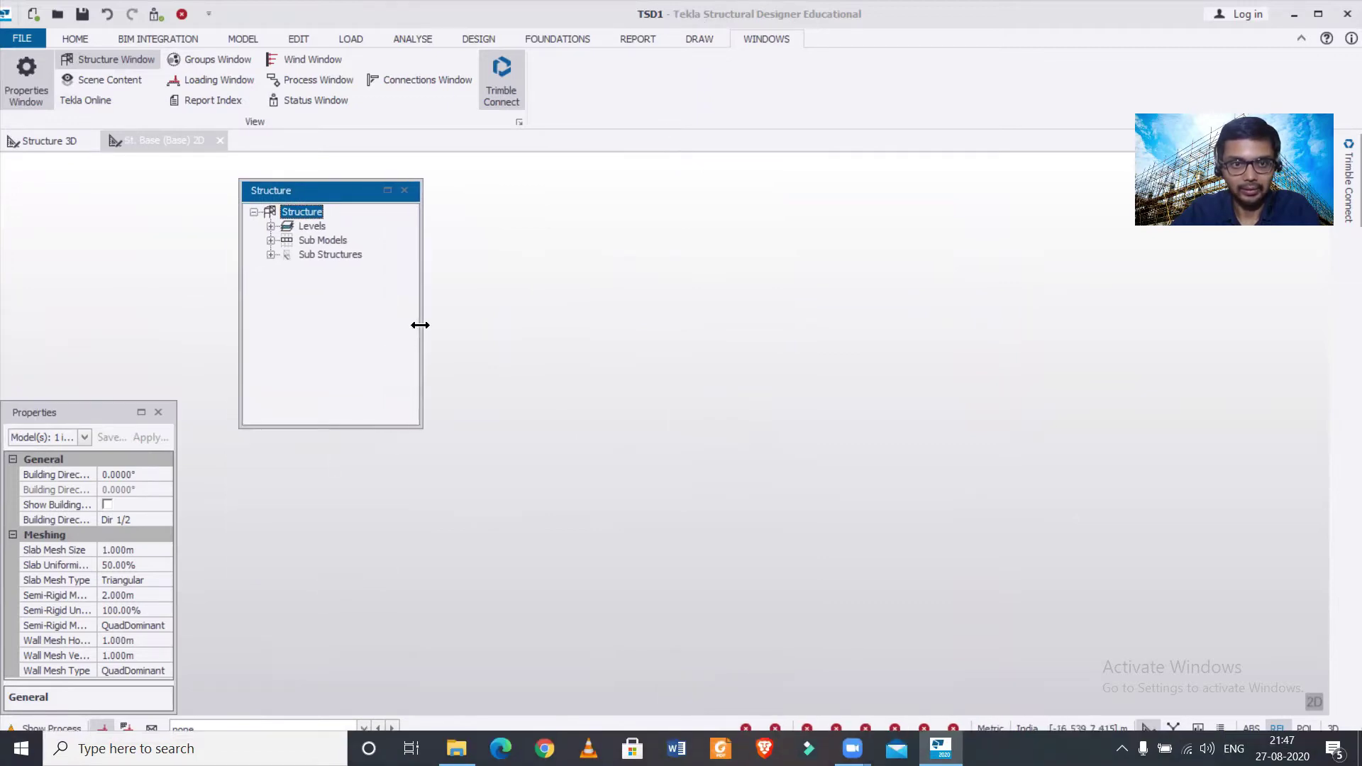
drag(356, 197, 449, 212)
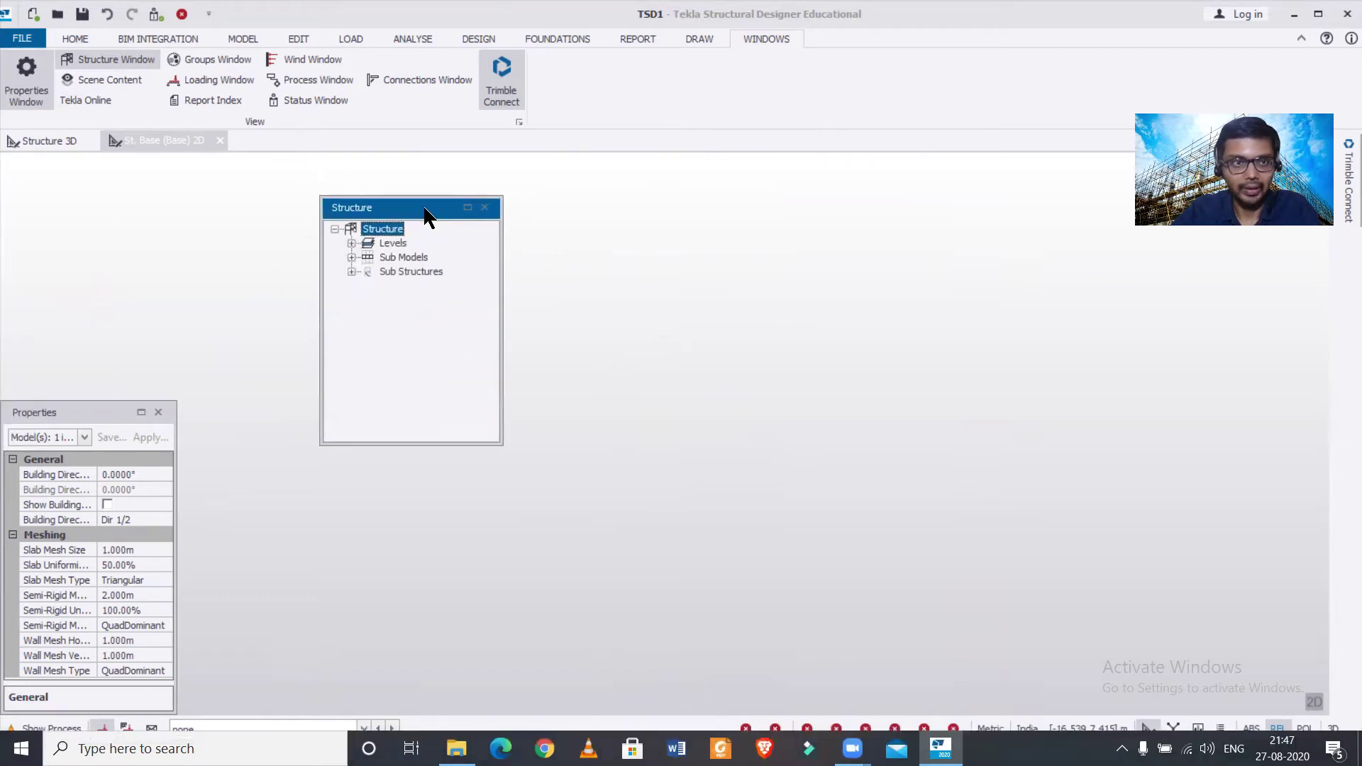
Show the Scene Content and Tekla Online windows, group them as tabs with the Structure window, and put Structure first
click(99, 80)
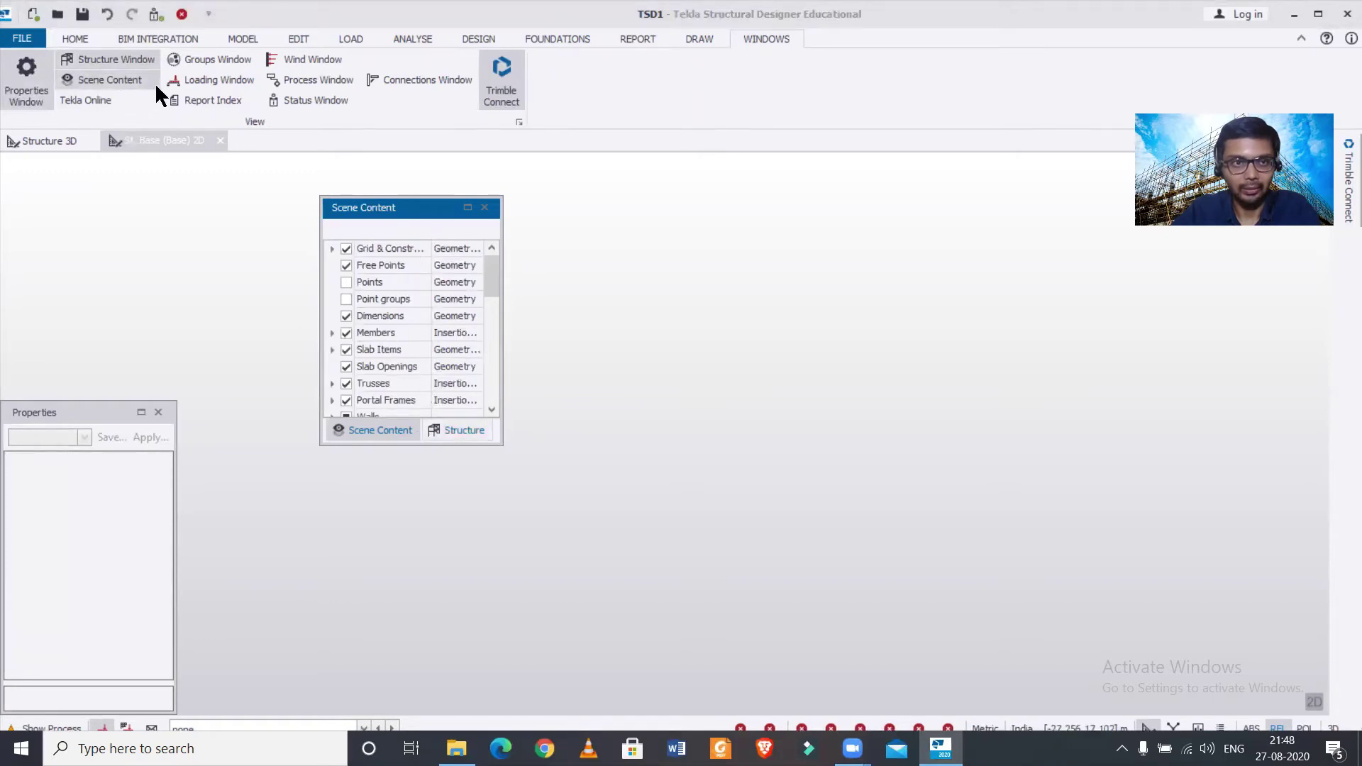
click(112, 96)
drag(1111, 463, 366, 212)
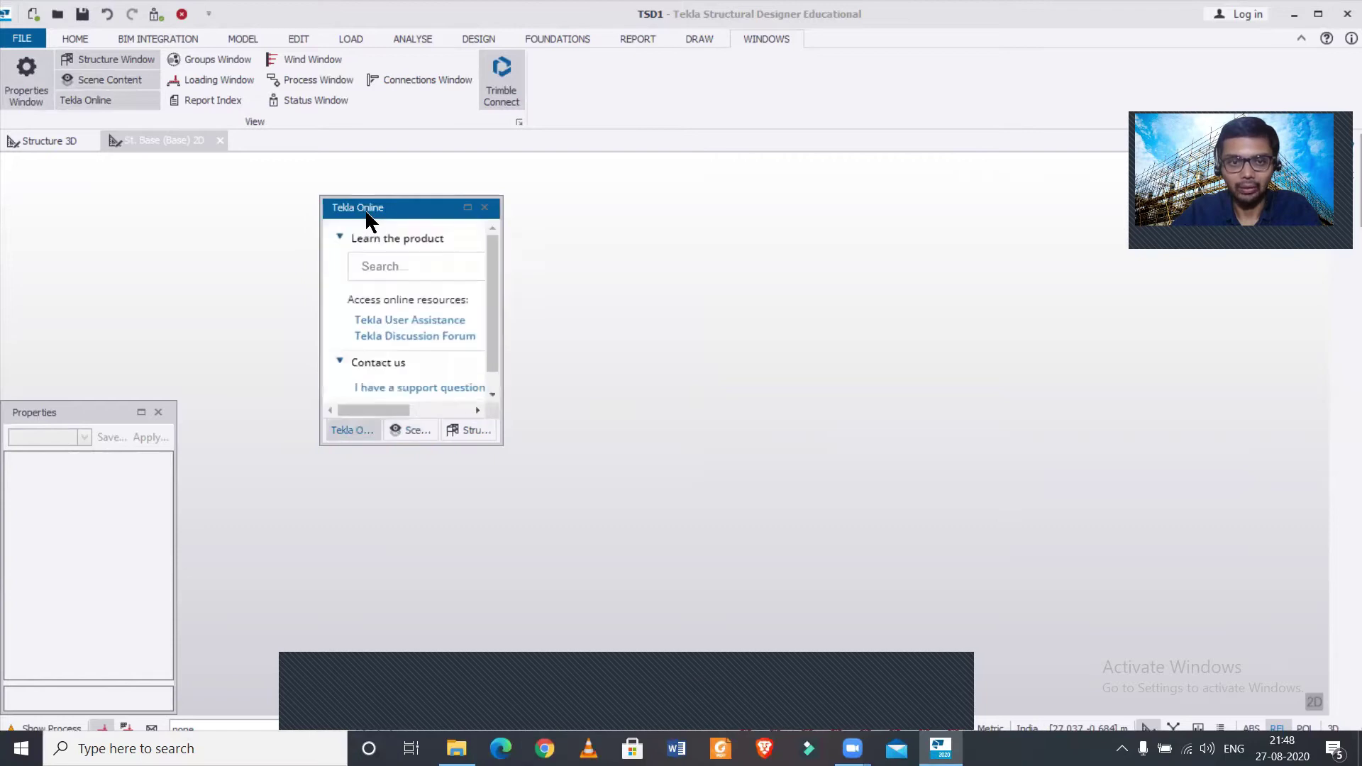
drag(472, 432, 355, 429)
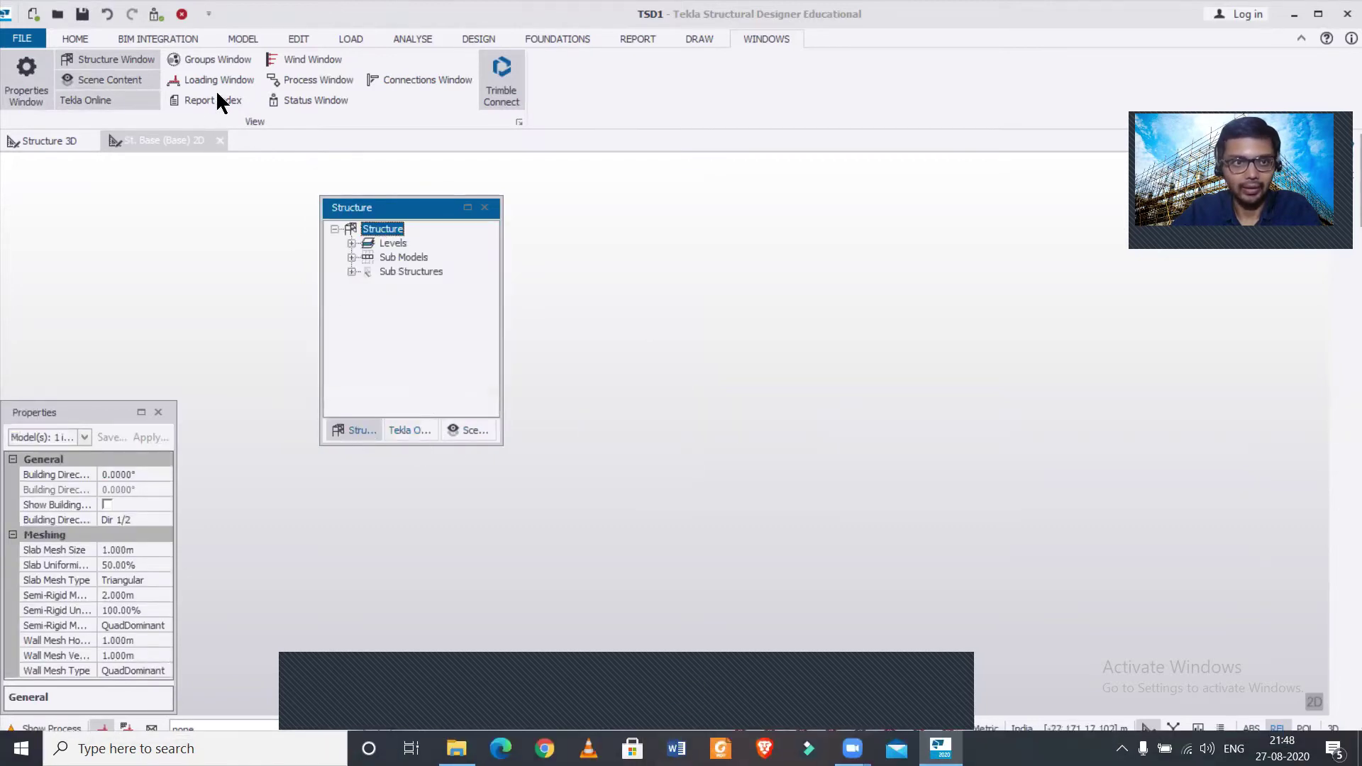
Turn on the Wind, Groups, Loading and Report Index windows, and add Report Index to the floating tabbed group
click(301, 59)
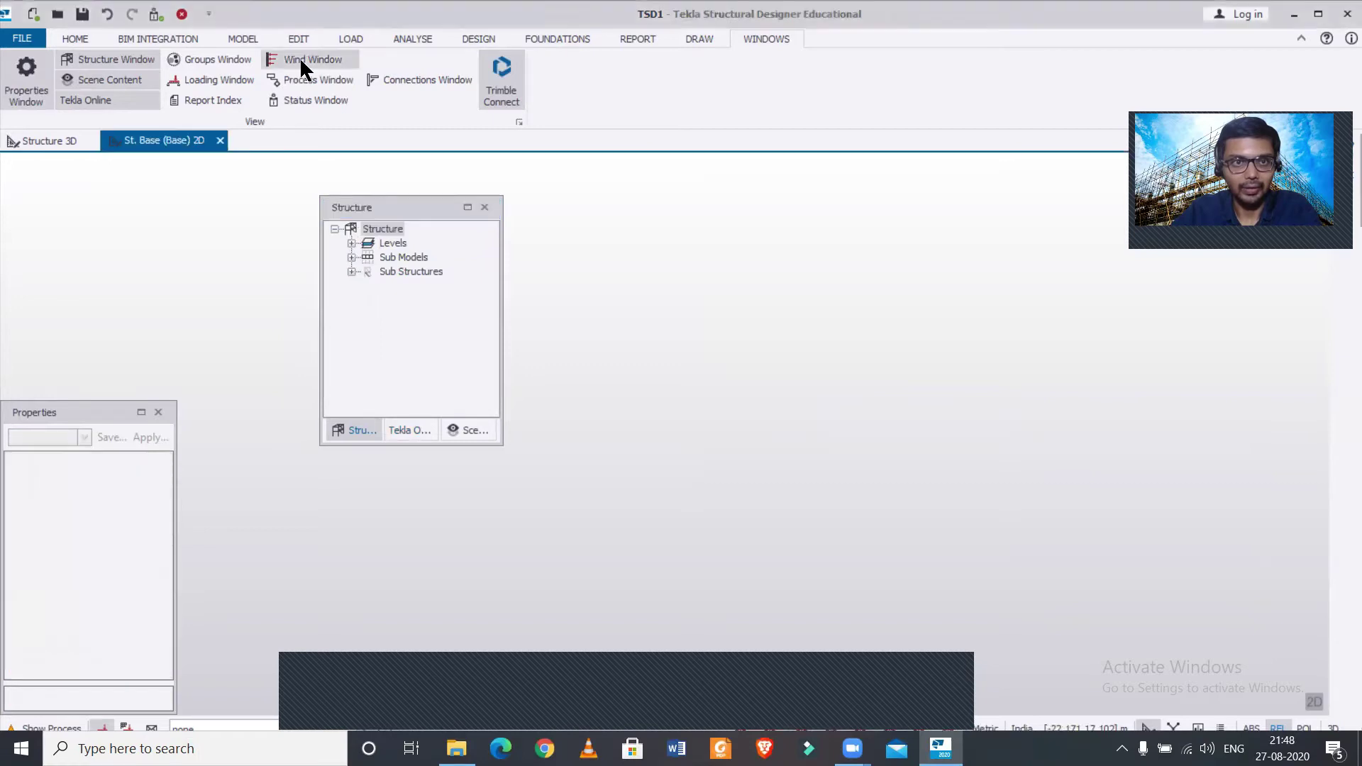
click(213, 60)
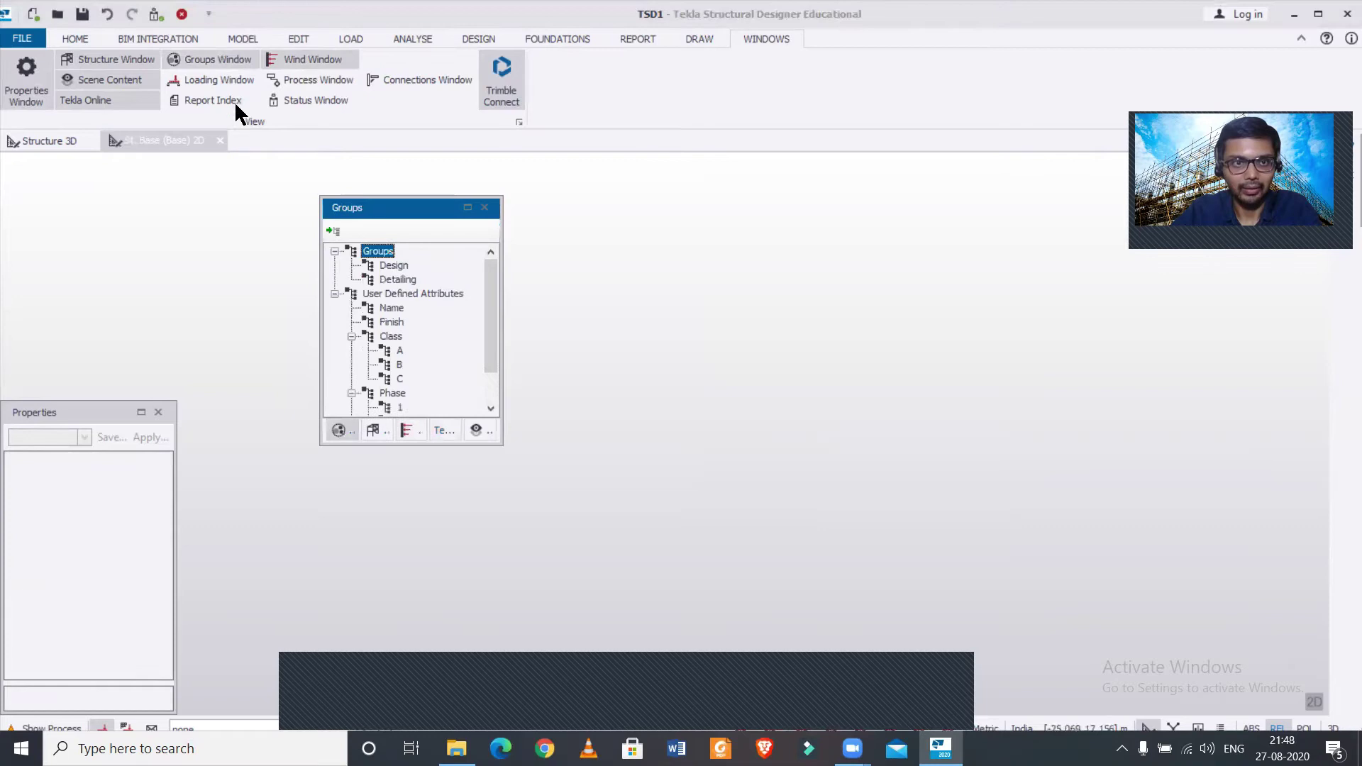
click(236, 78)
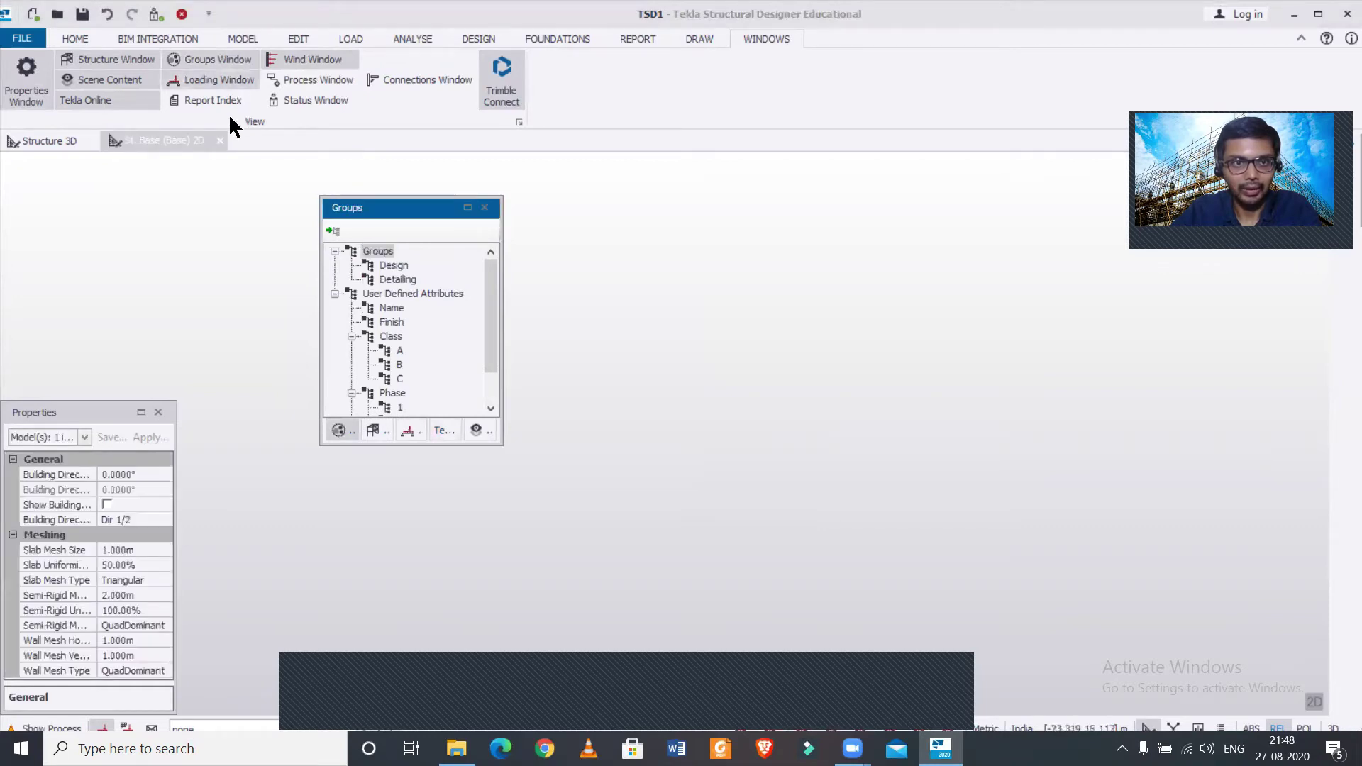
click(221, 99)
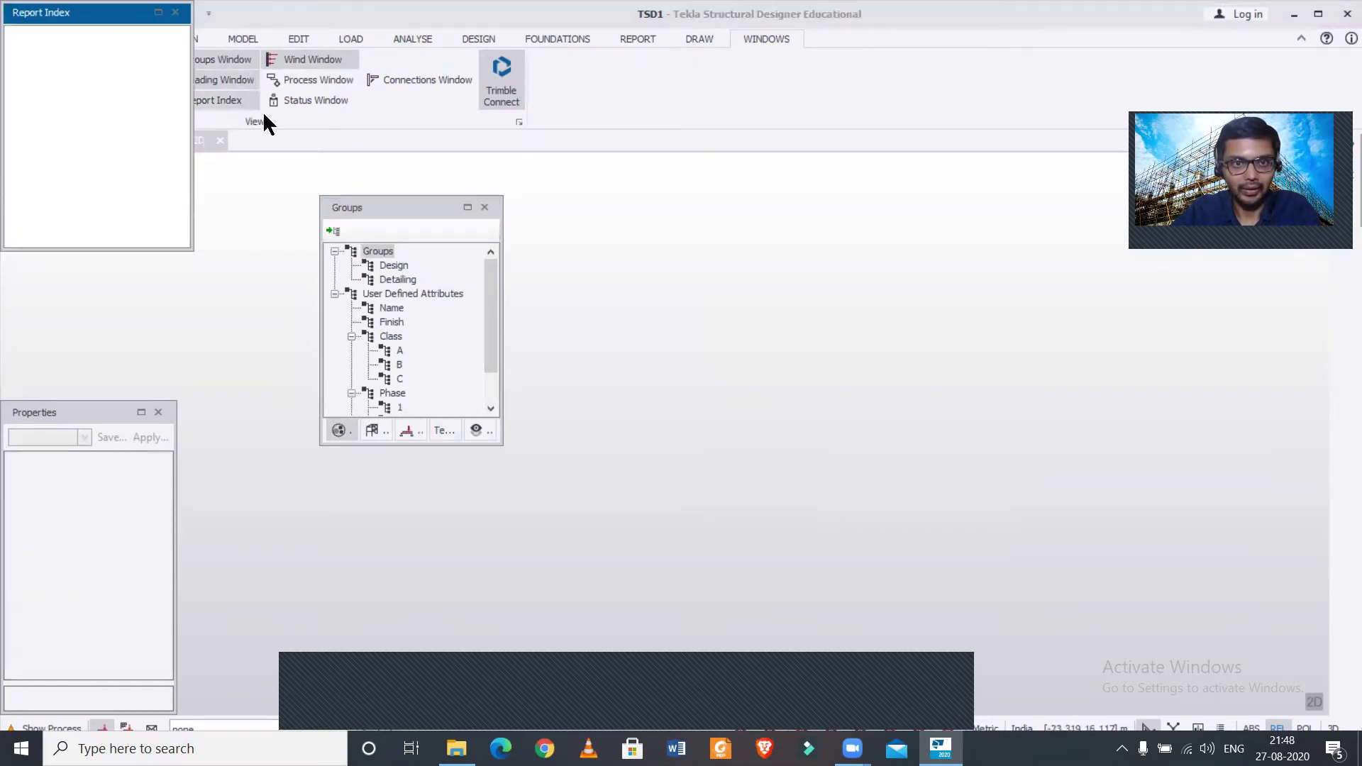
drag(117, 15, 408, 218)
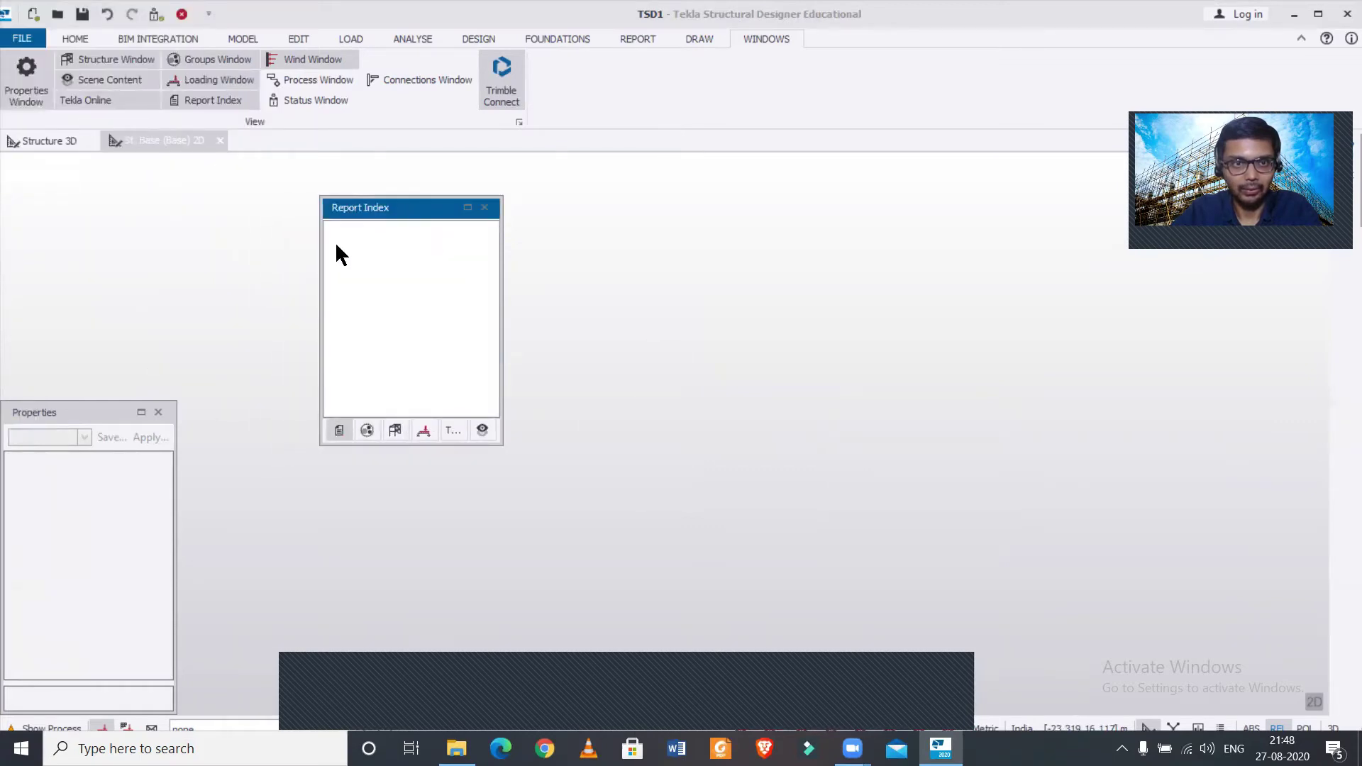
Show and hide the Process window, and turn on the Status and Connections windows
click(296, 81)
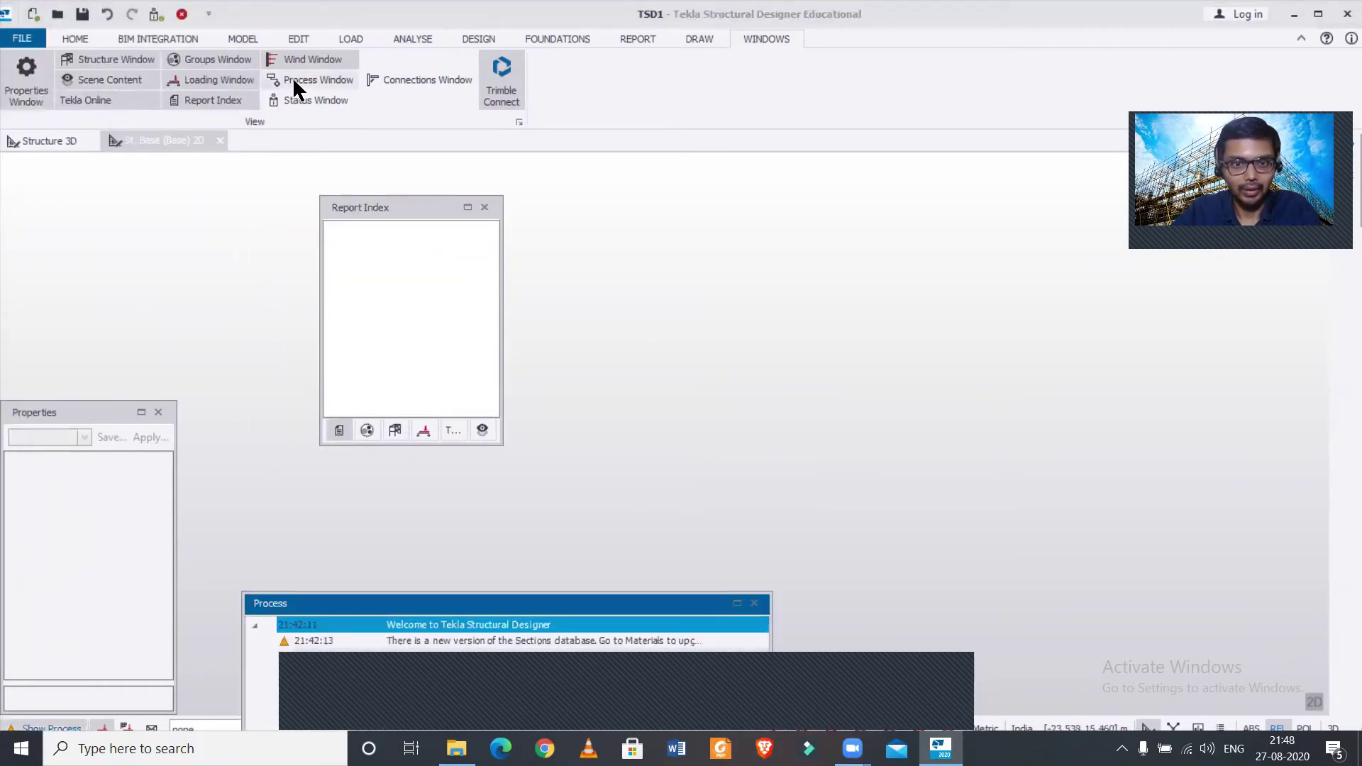
click(298, 81)
click(309, 100)
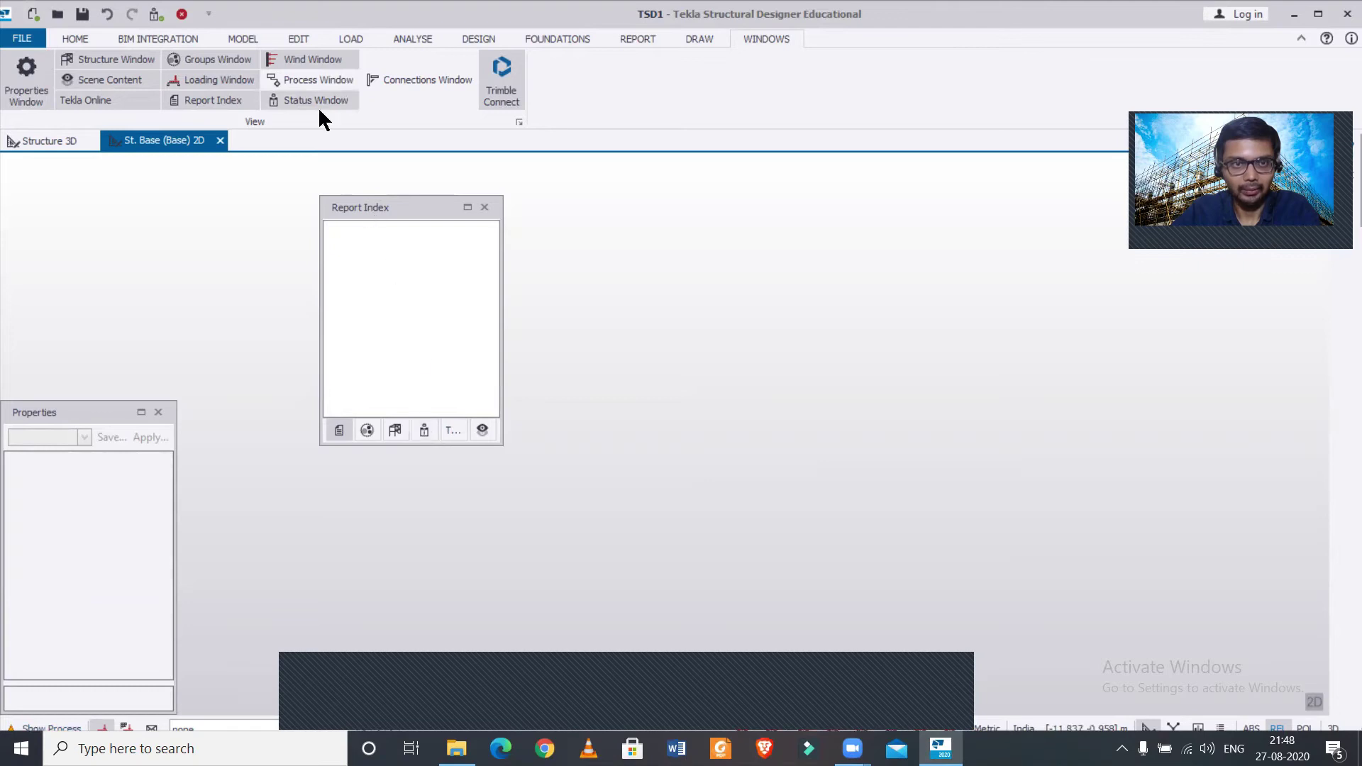
click(387, 83)
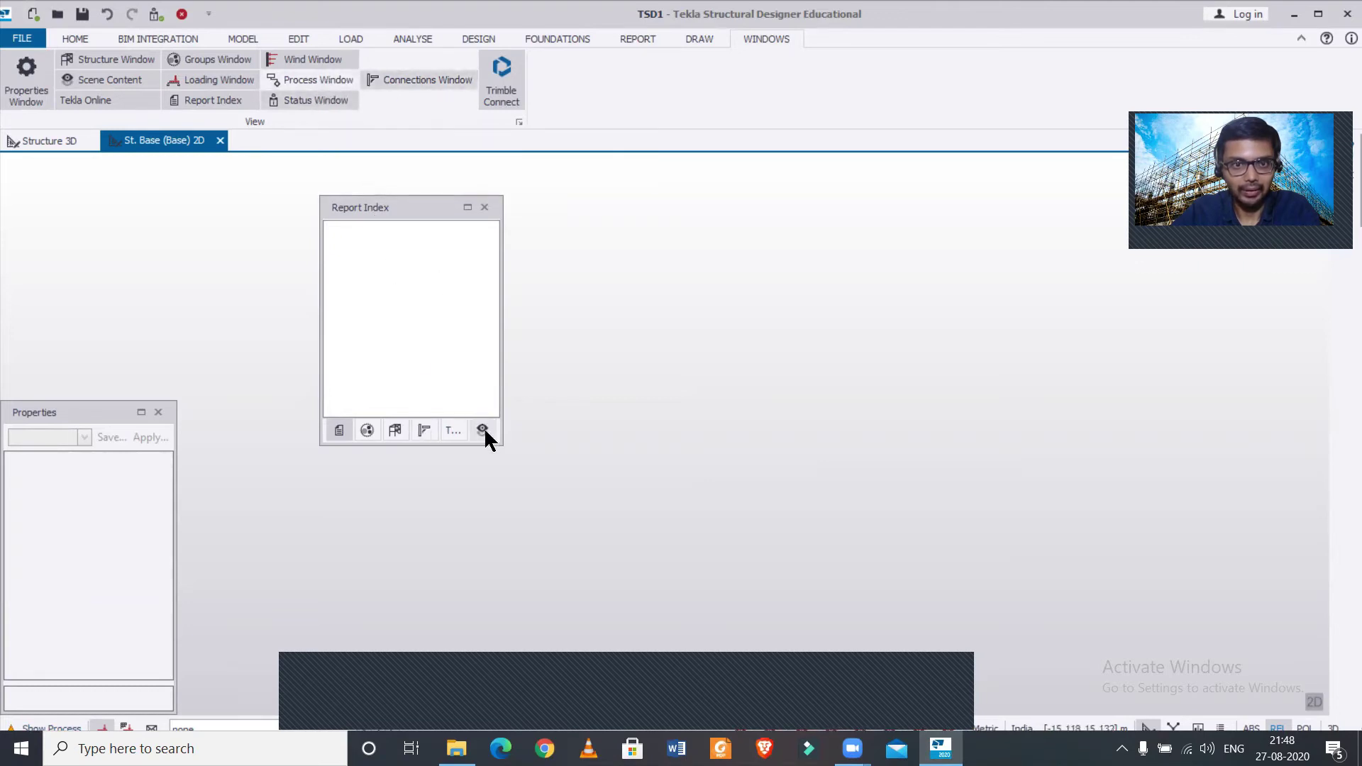
Reorder the group's tabs to start with Structure and Scene Content, and resize it to a narrow, slightly taller panel
drag(396, 432, 335, 434)
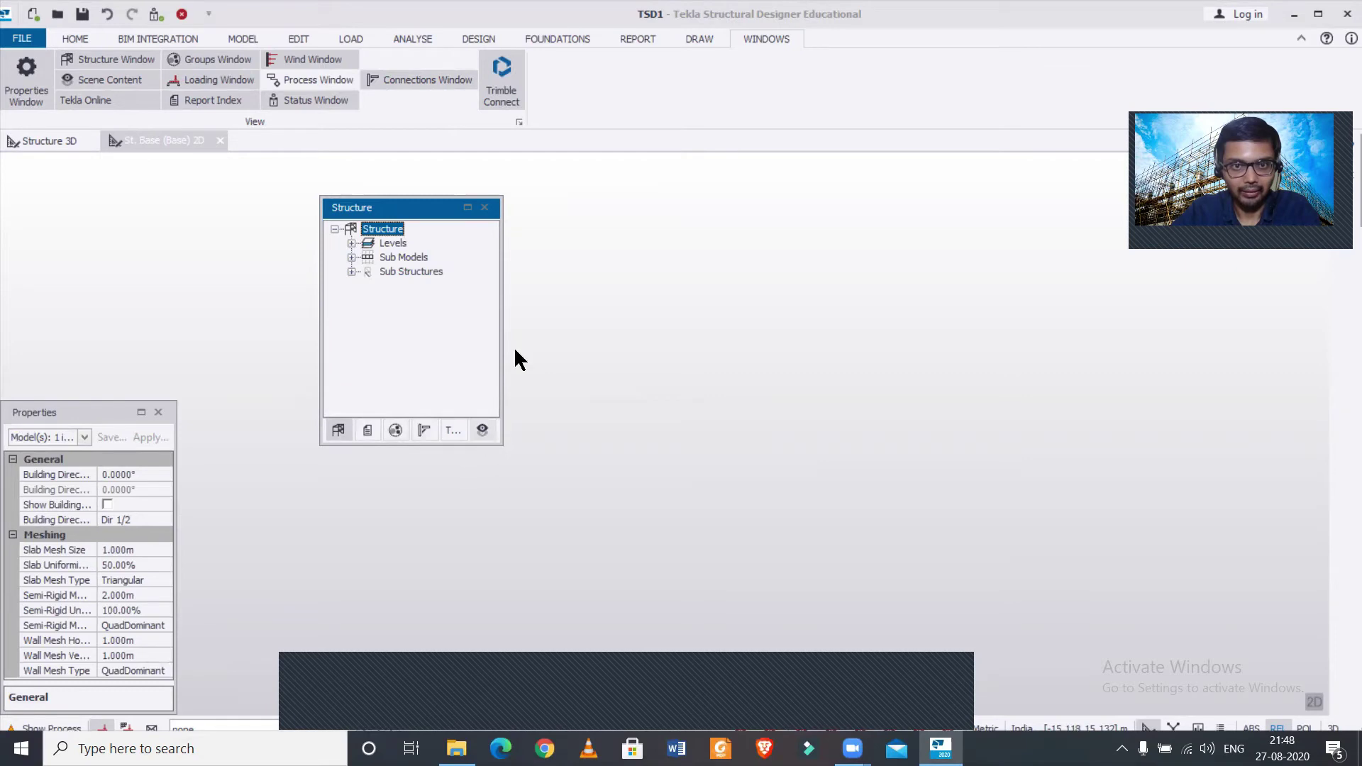
drag(500, 360, 749, 380)
drag(709, 431, 476, 430)
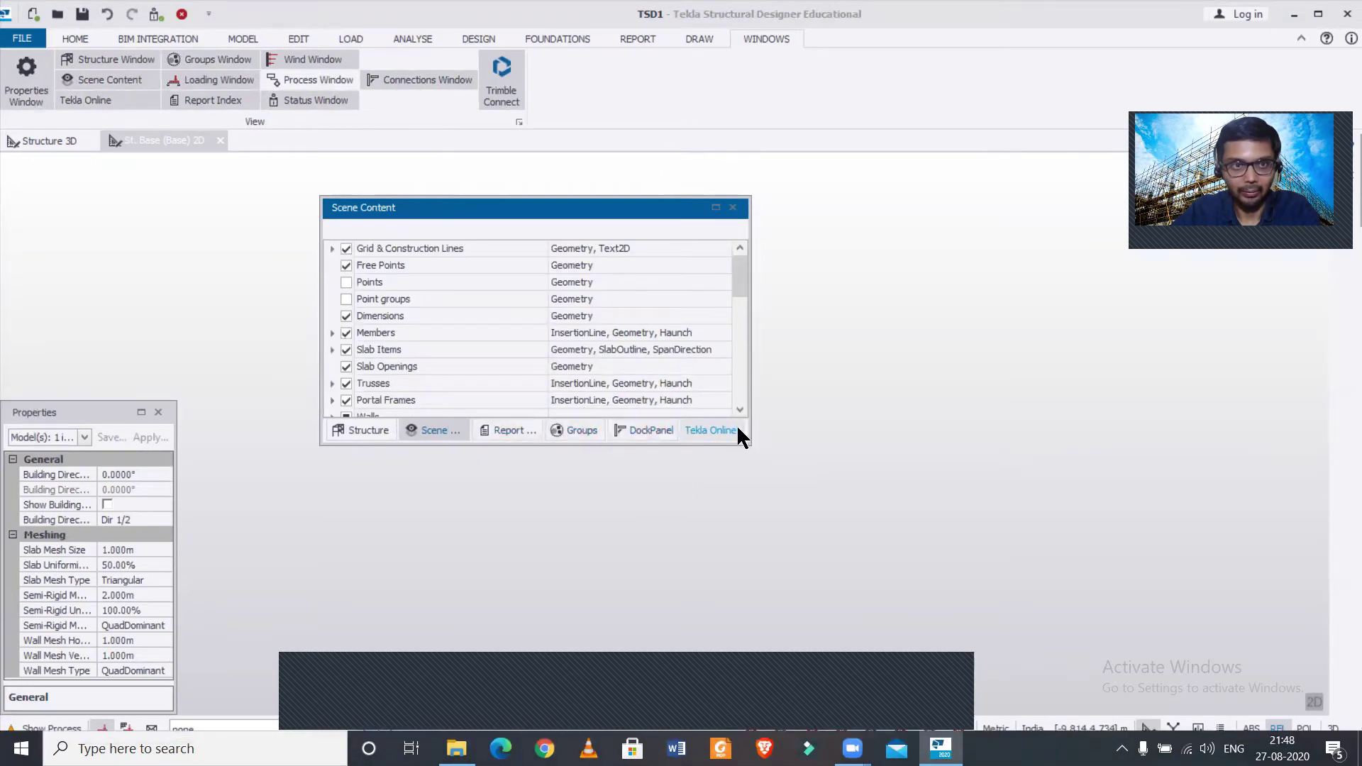
mouse_move(693, 445)
mouse_down()
mouse_move(708, 511)
mouse_move(692, 452)
mouse_up()
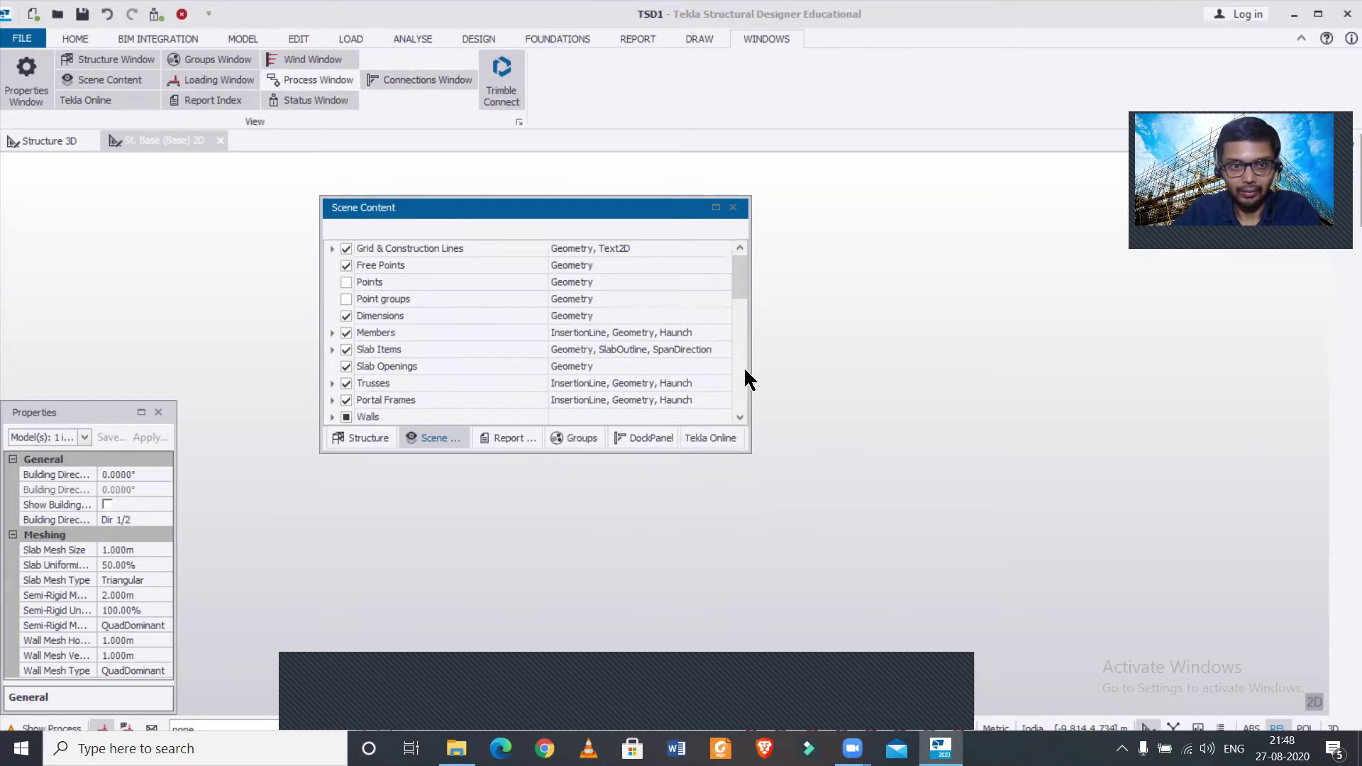
drag(749, 369, 527, 384)
drag(423, 329, 495, 342)
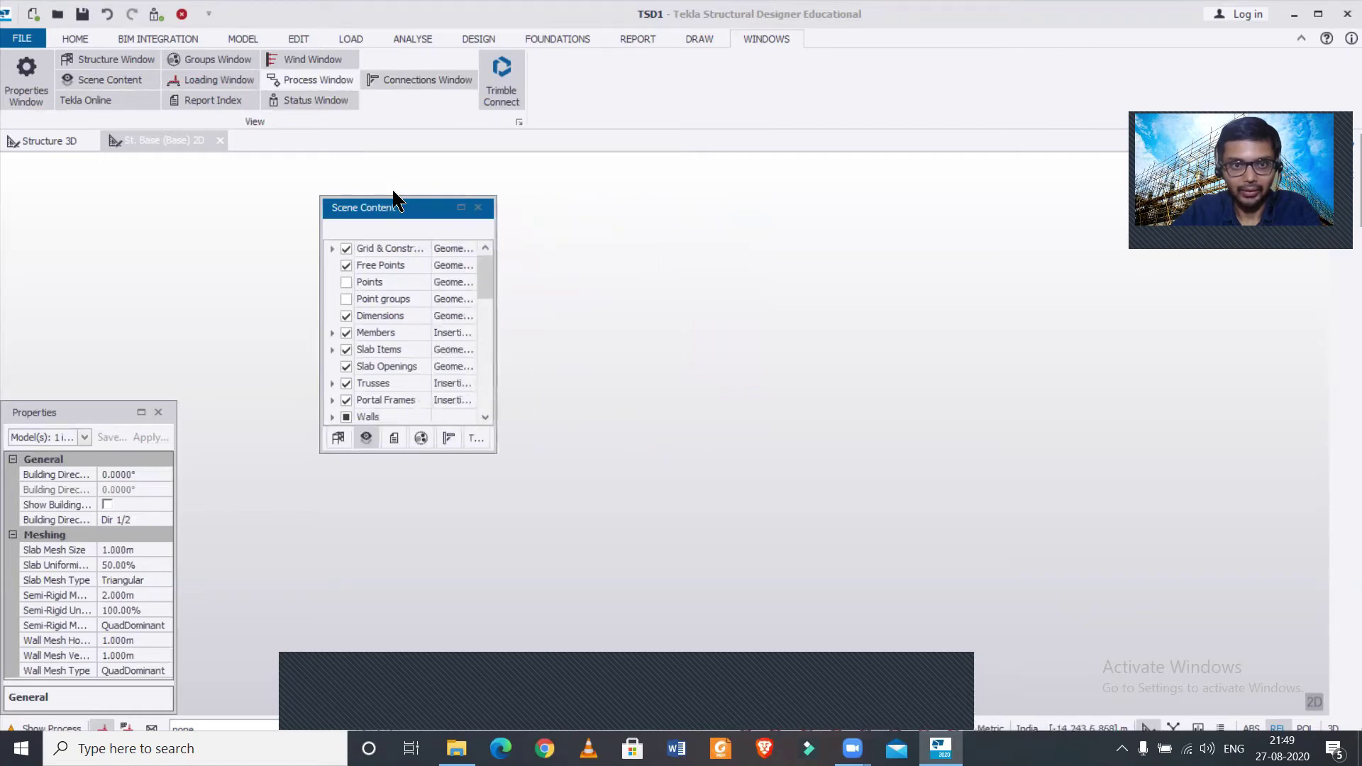
Place the tabbed group directly above the Properties window along the drawing area's edge, and align their positions and widths
drag(397, 208, 75, 159)
drag(81, 410, 88, 430)
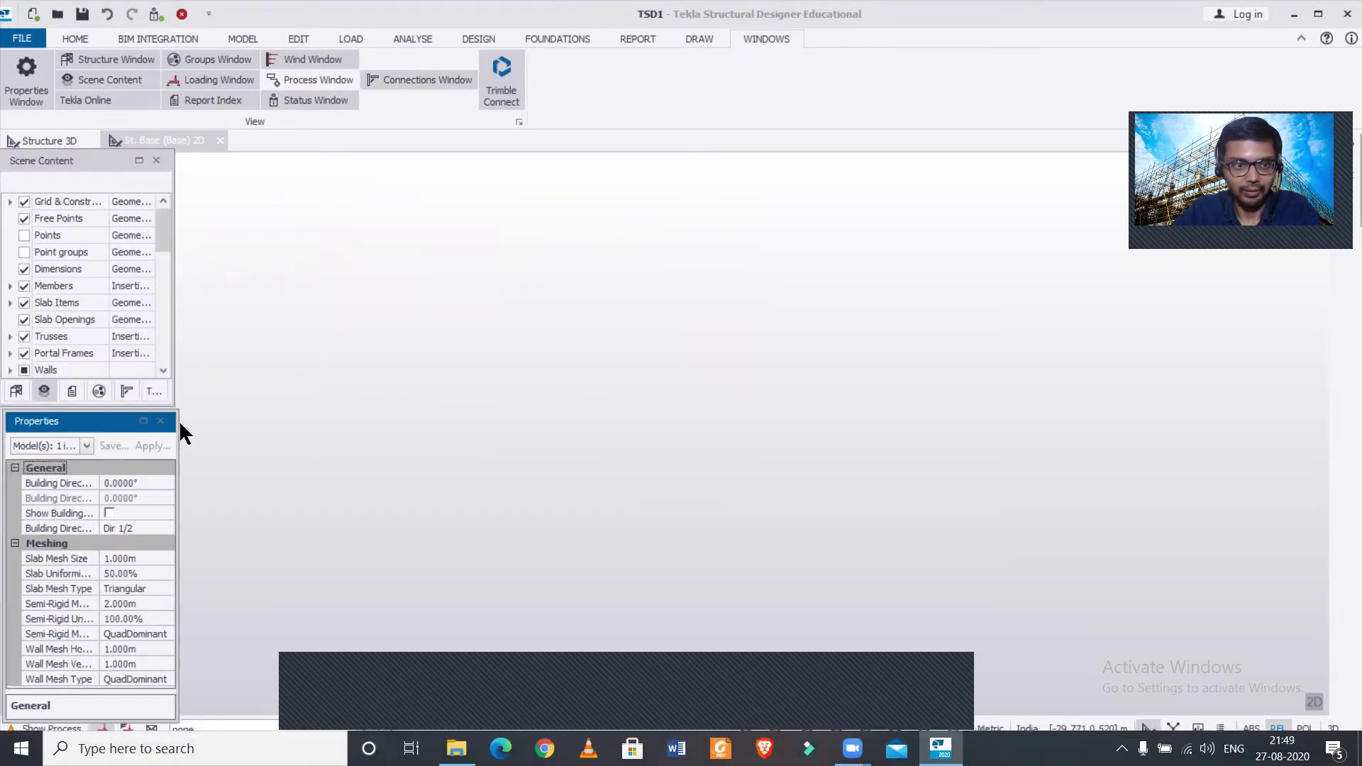
drag(172, 355, 177, 355)
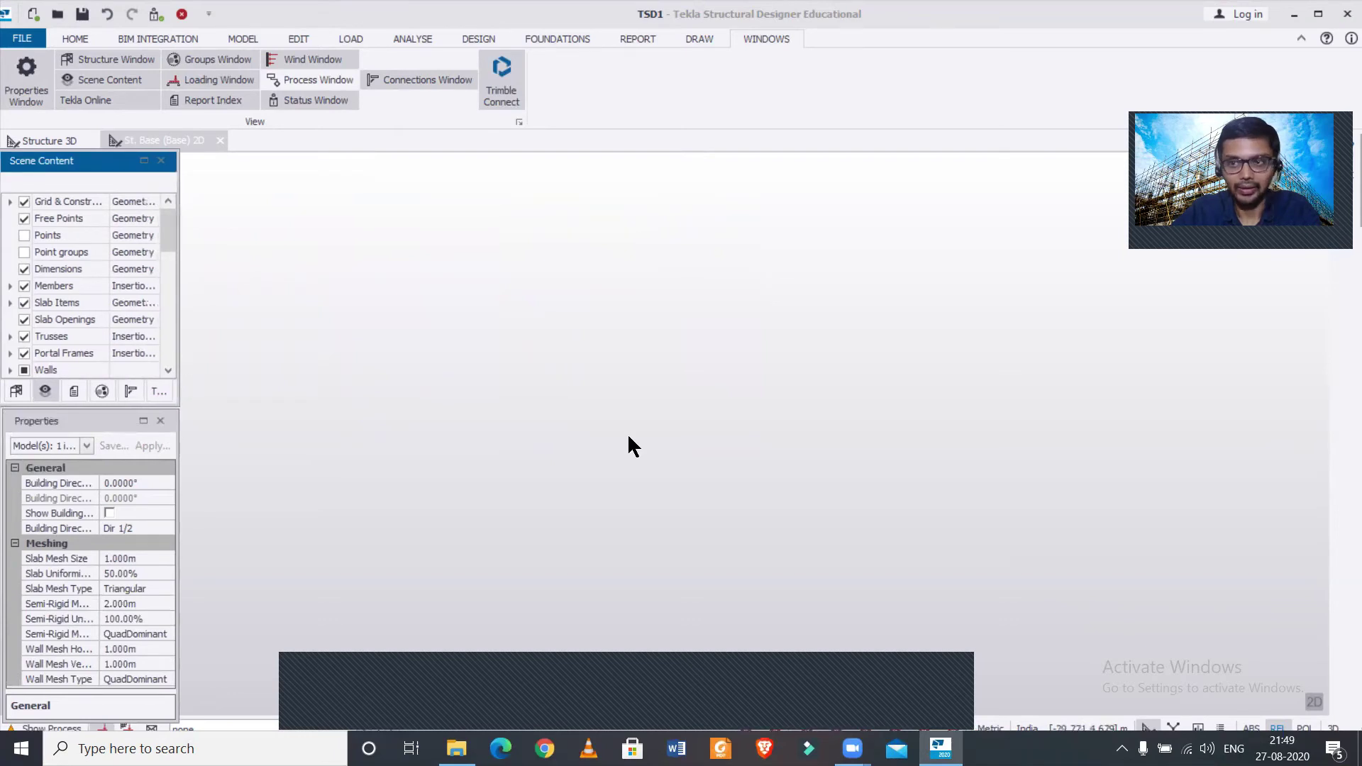
click(234, 316)
Review the Structure, Scene Content, Report Index, Groups, Connections and Tekla Online windows in the tabbed group
click(16, 391)
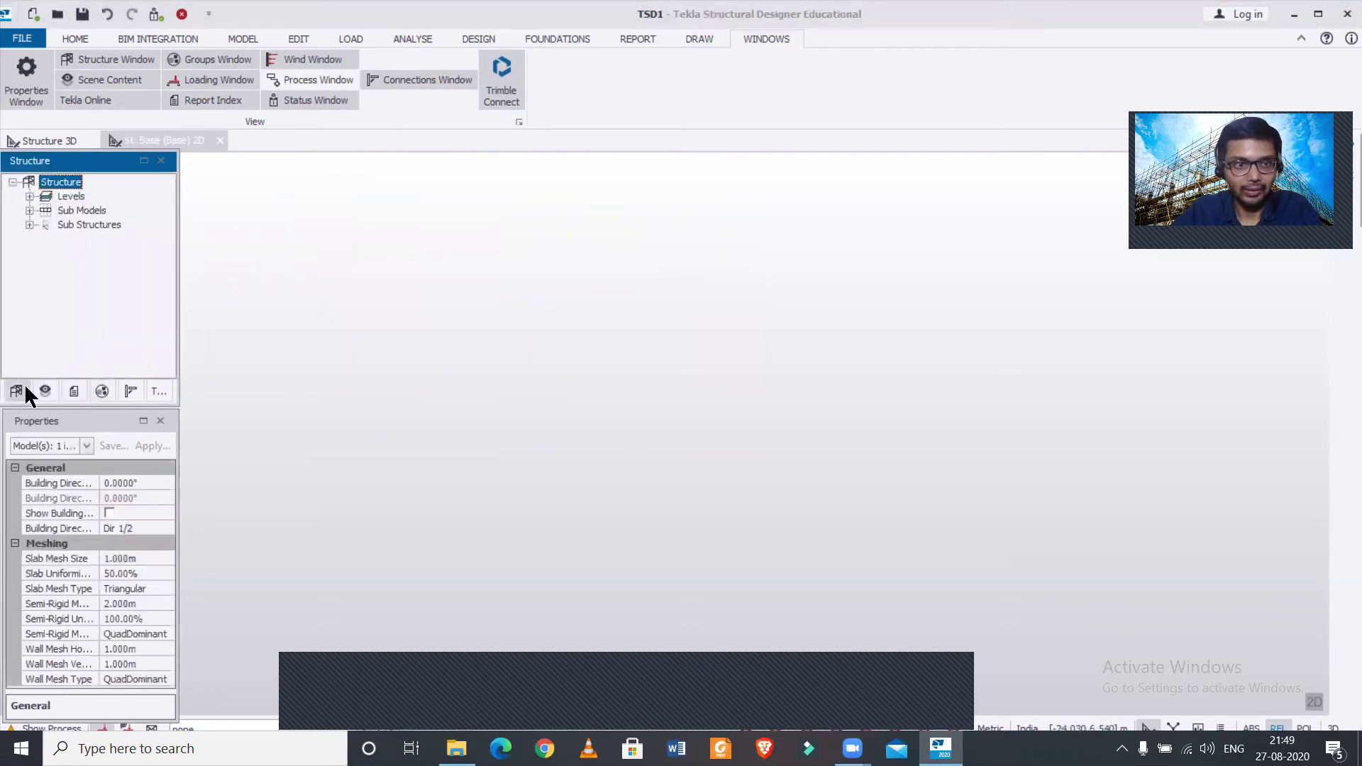
click(45, 390)
click(74, 391)
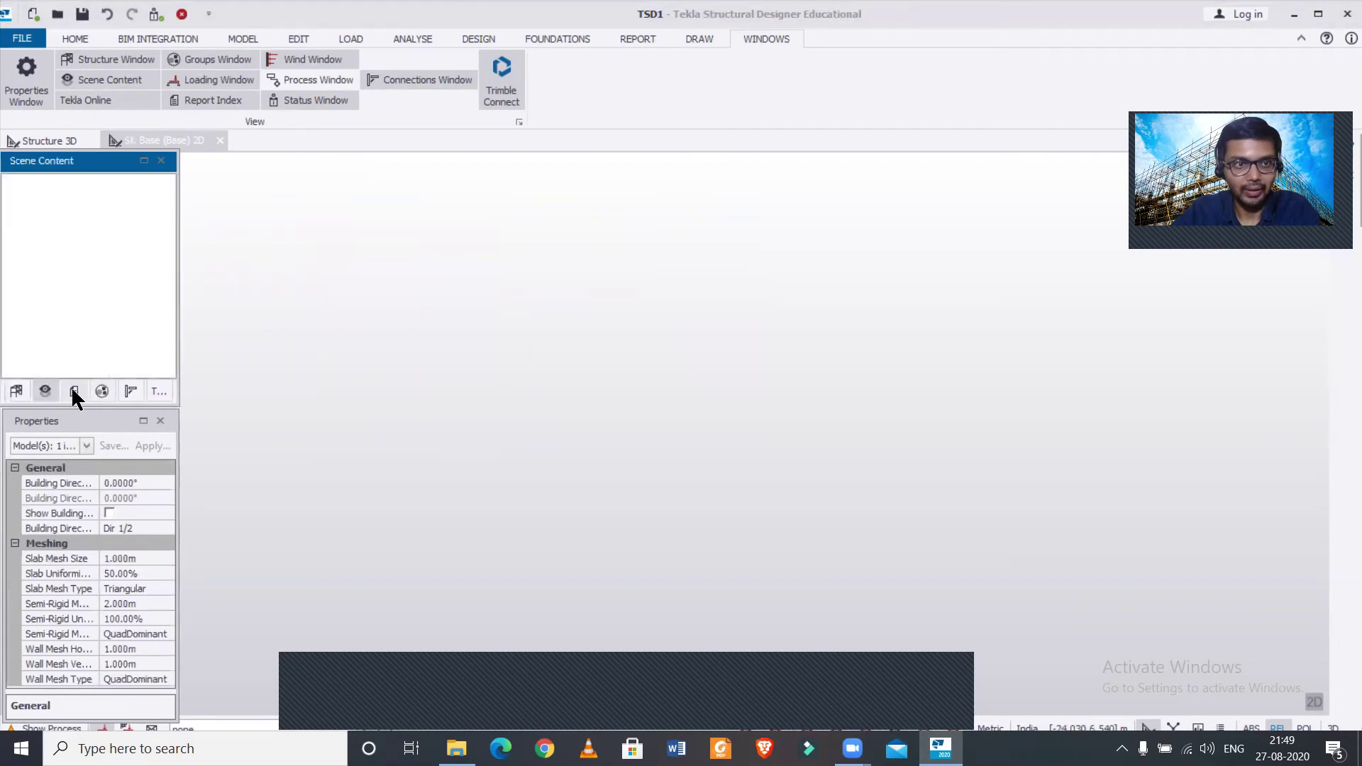
click(97, 390)
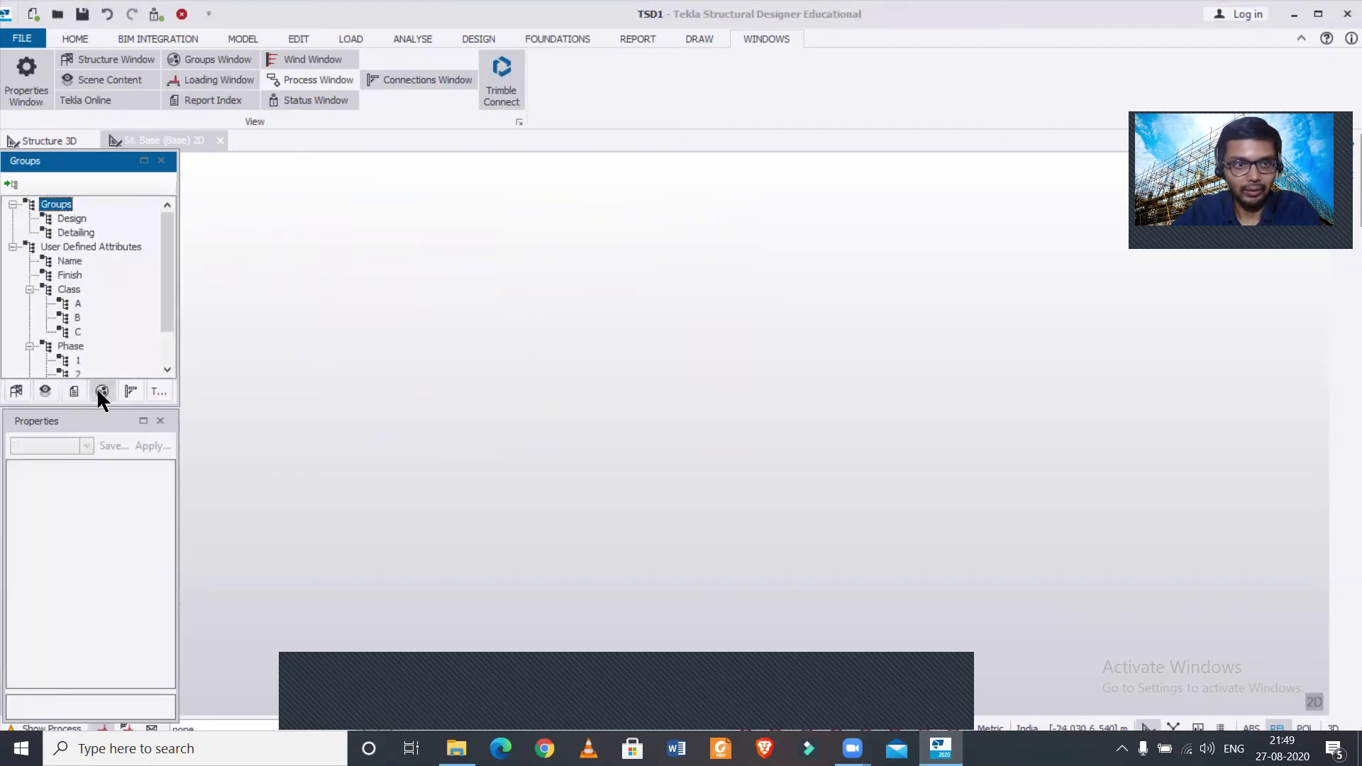
click(130, 391)
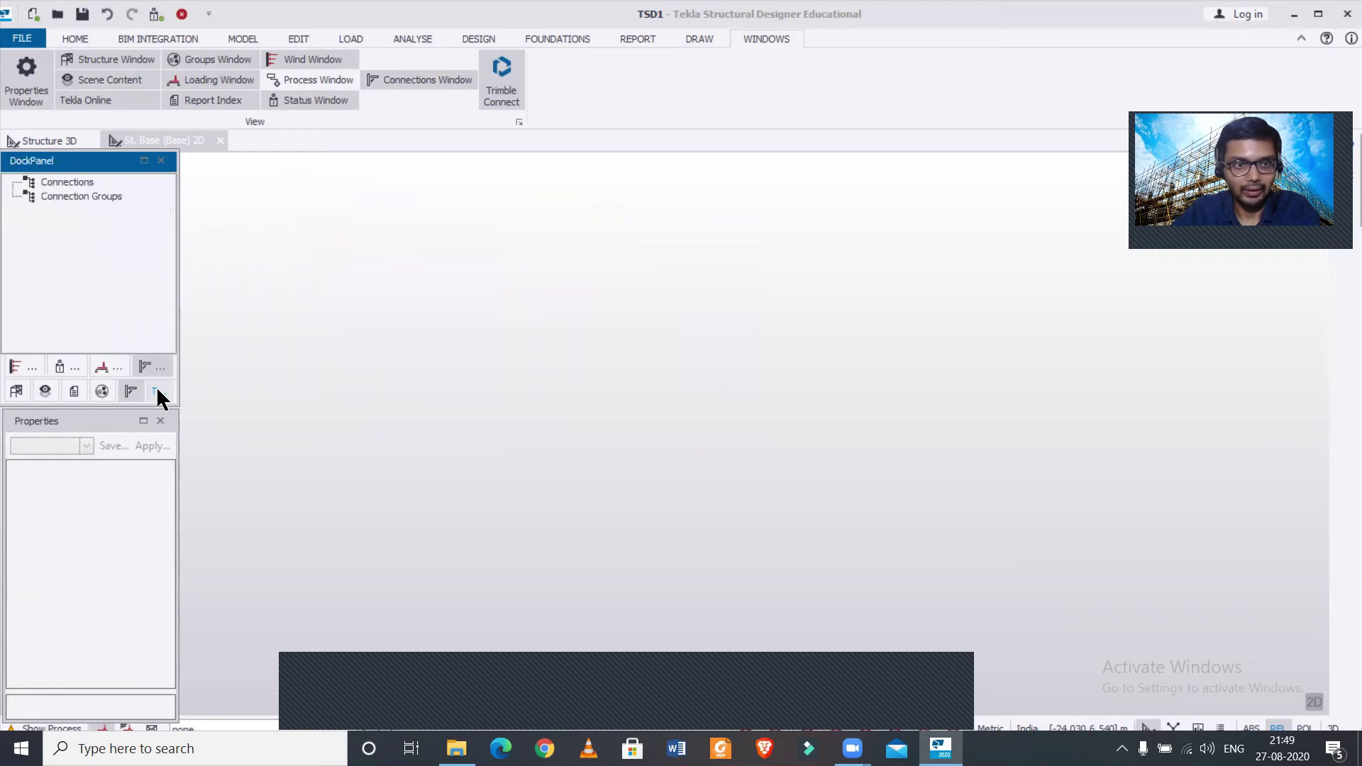
click(156, 392)
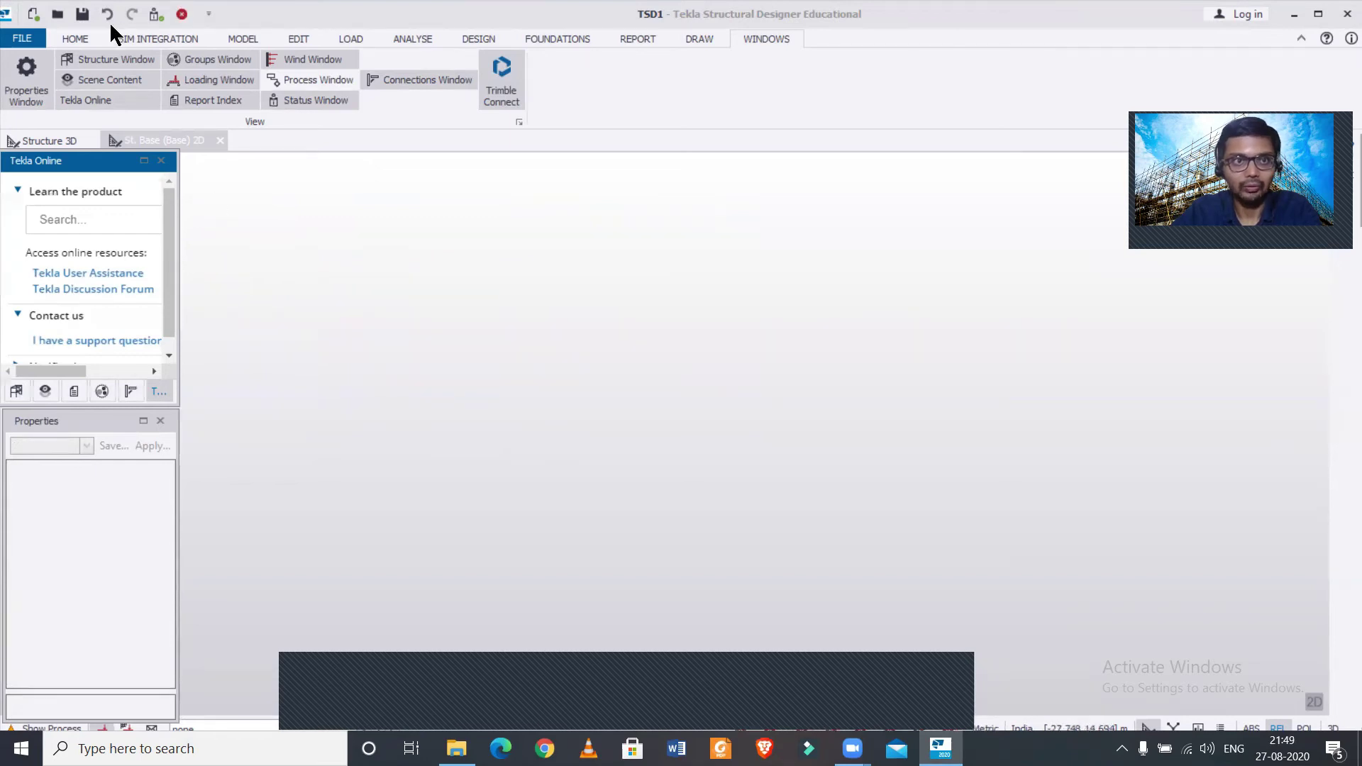
Bring the Structure tree back to the front of the tabbed window group
click(80, 35)
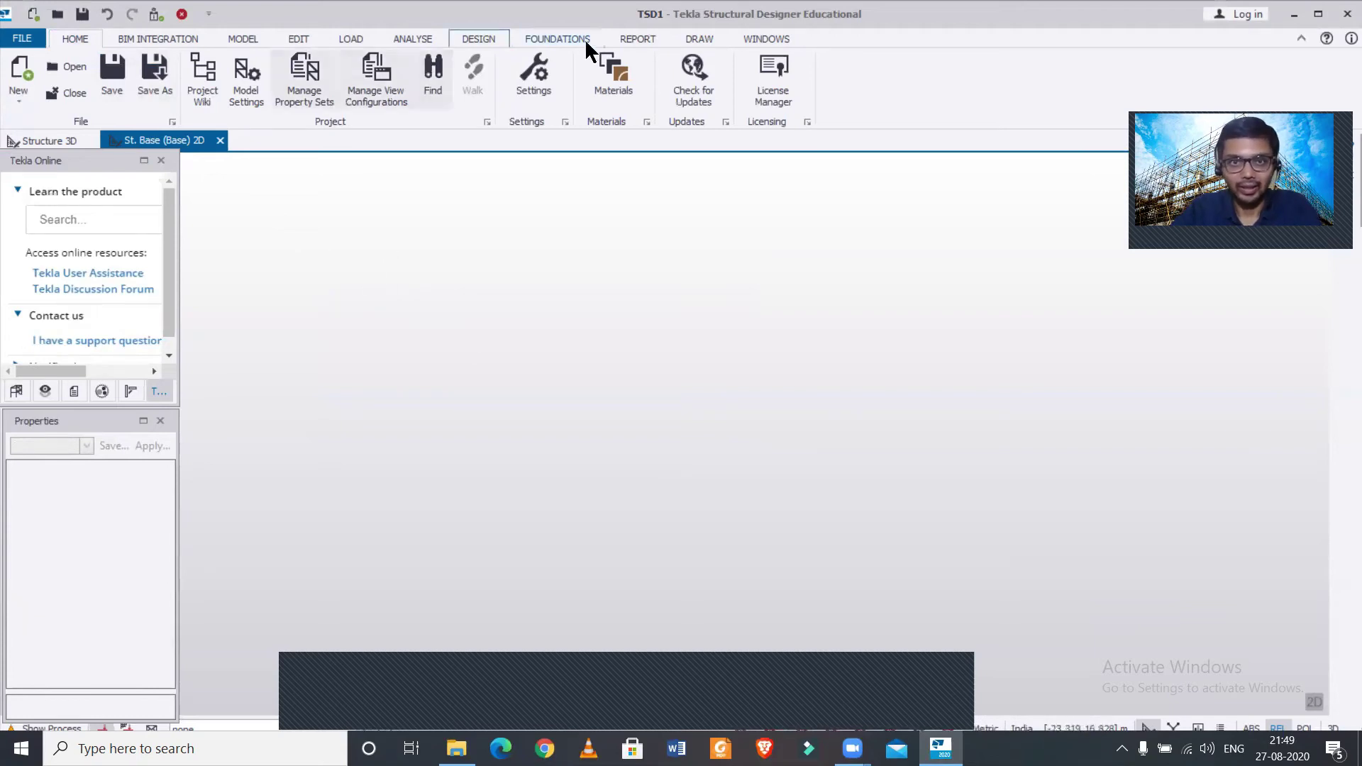
click(741, 37)
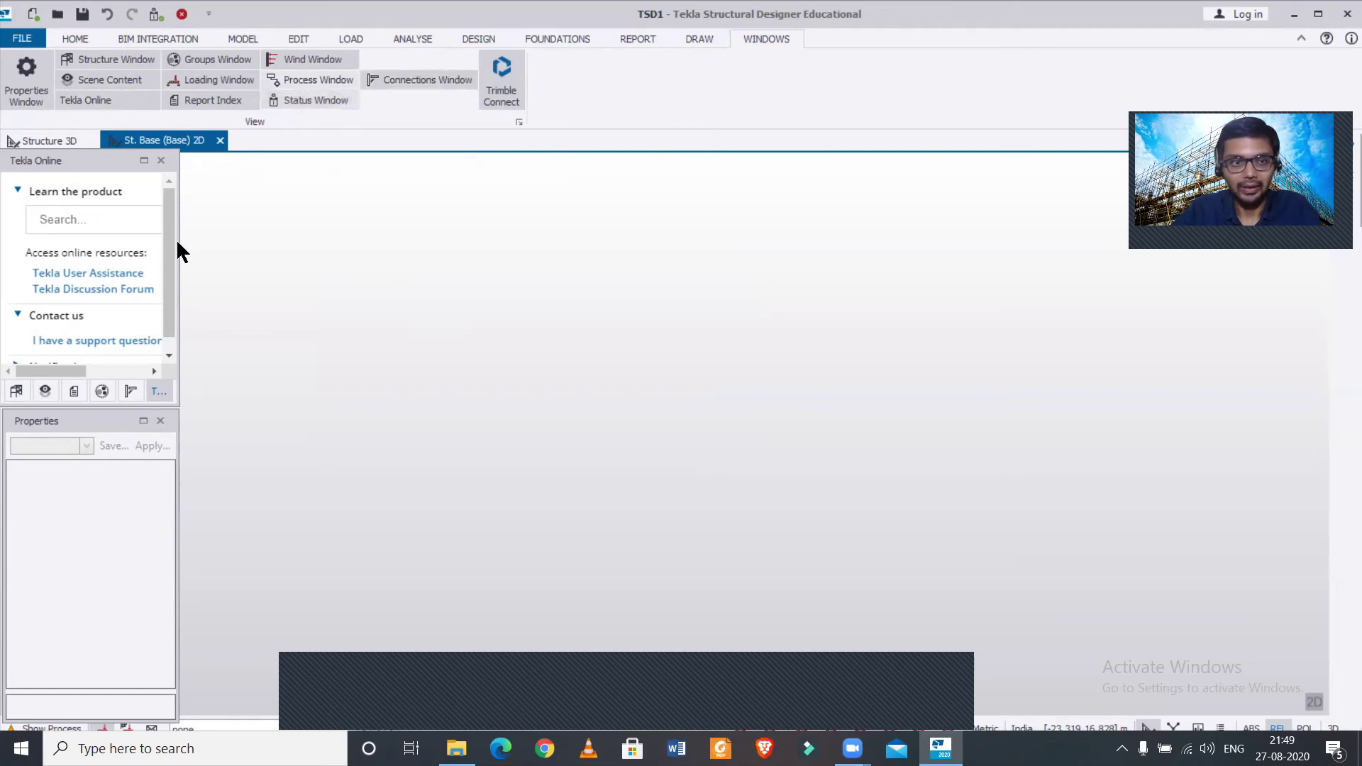
click(10, 392)
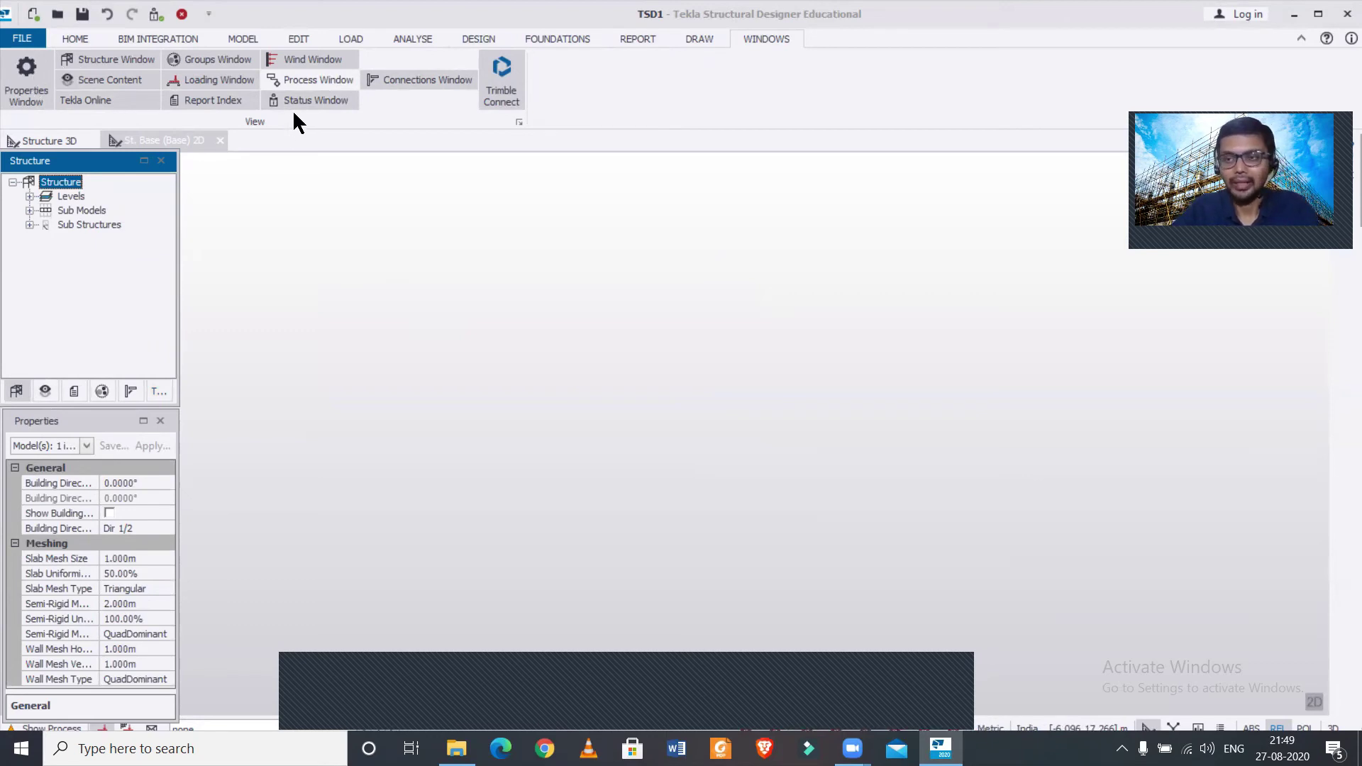
Open the program settings and the file folder that stores the settings sets
click(81, 39)
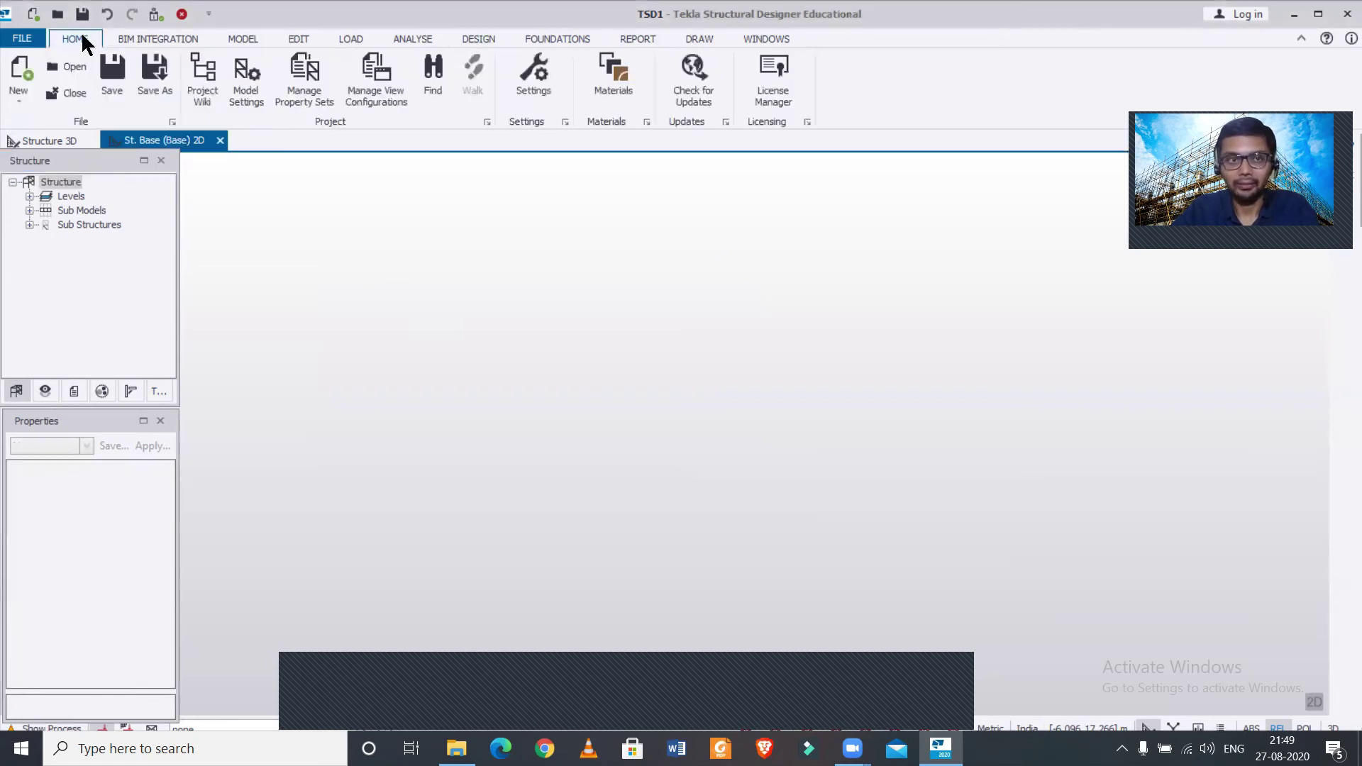
click(533, 78)
click(773, 211)
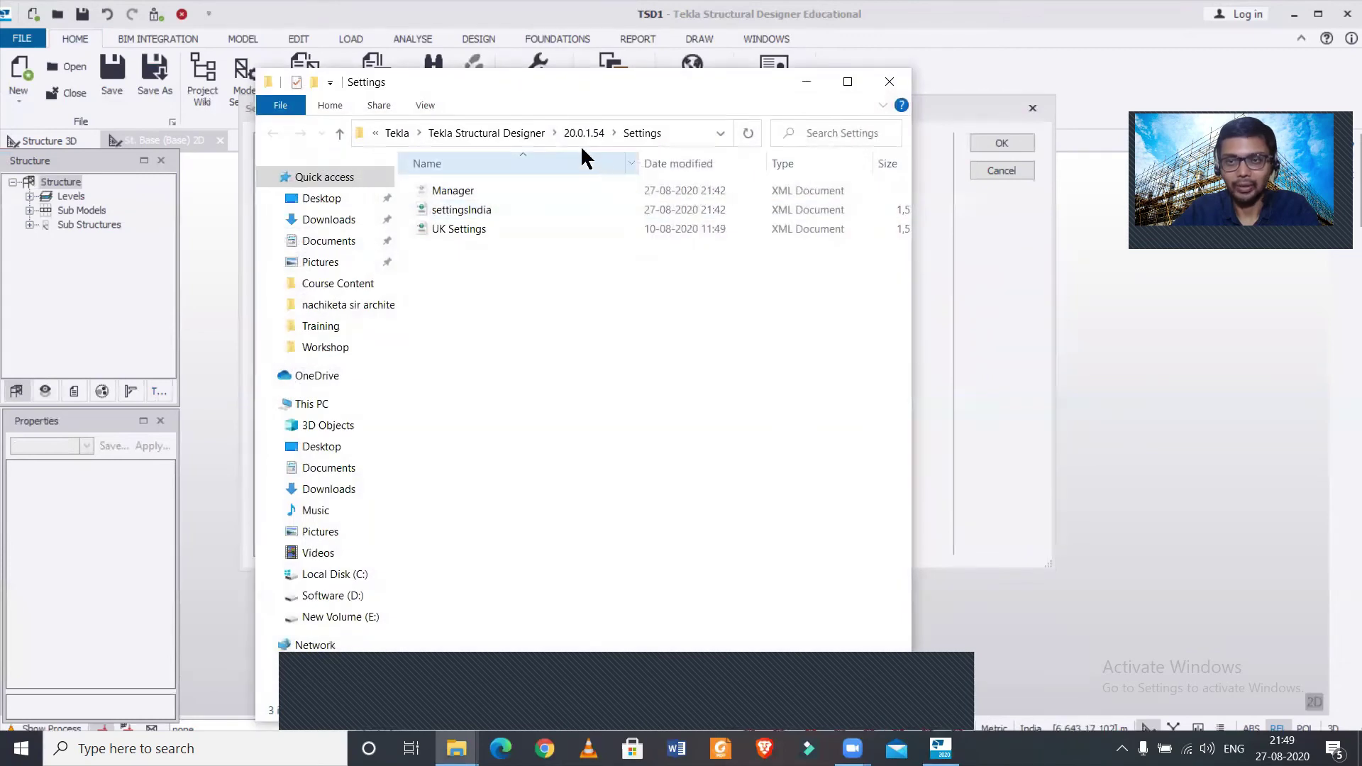
Close the program settings and exit Tekla Structural Designer without saving the TSD1 document
click(1032, 108)
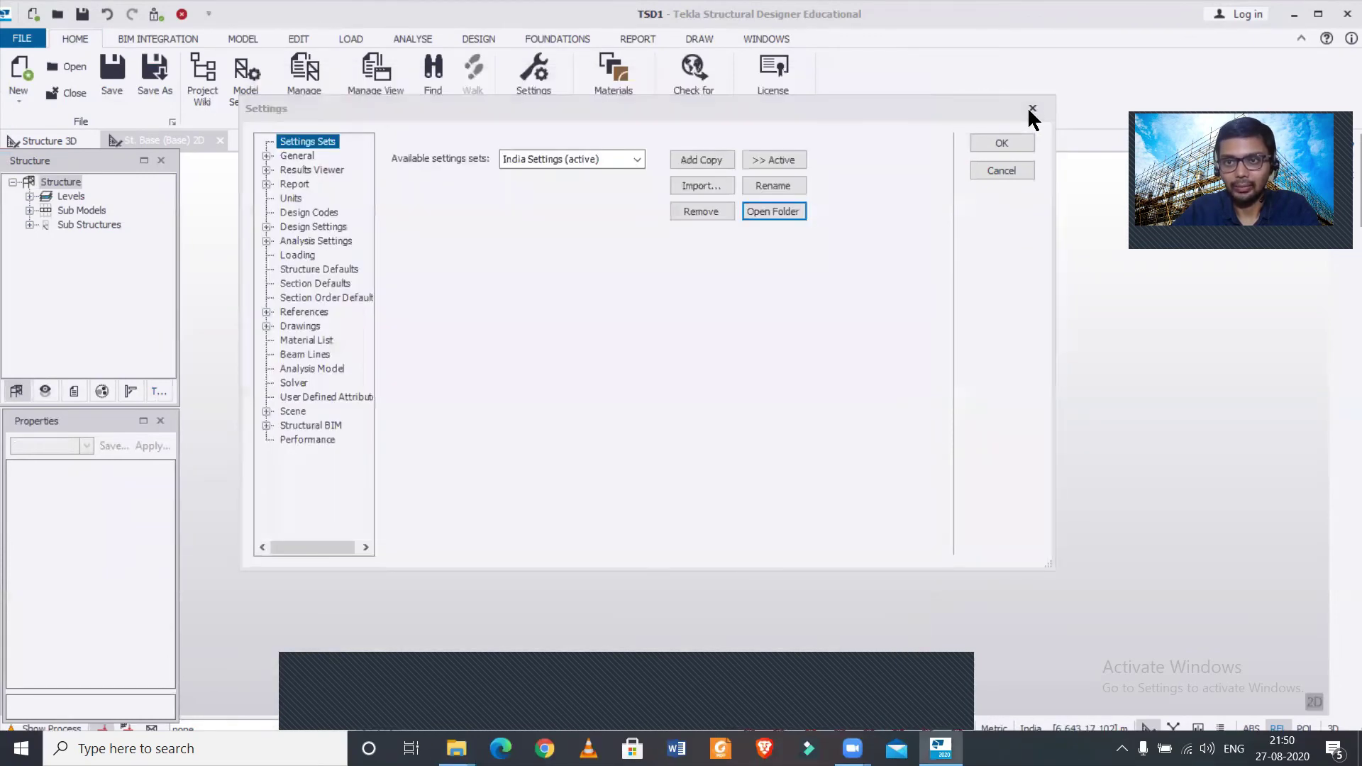
click(1032, 109)
click(1343, 14)
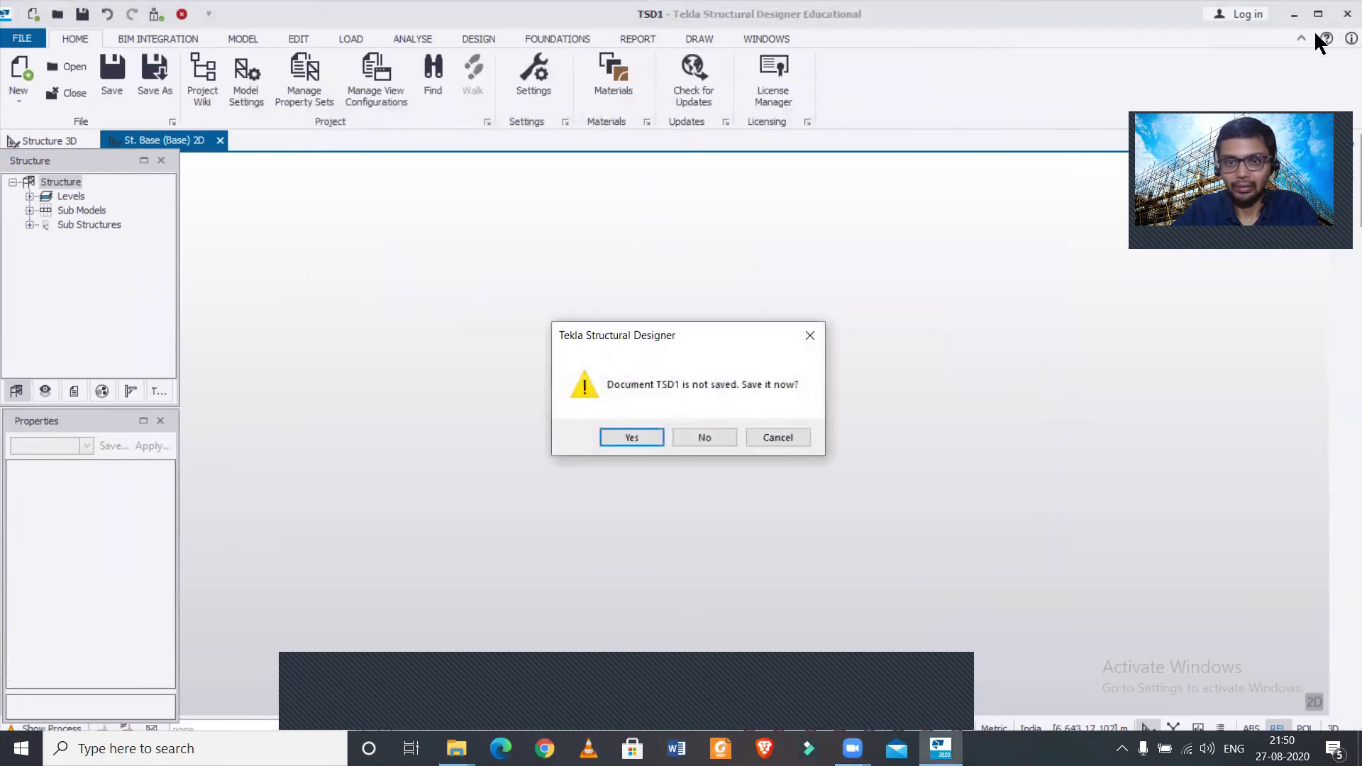
click(704, 437)
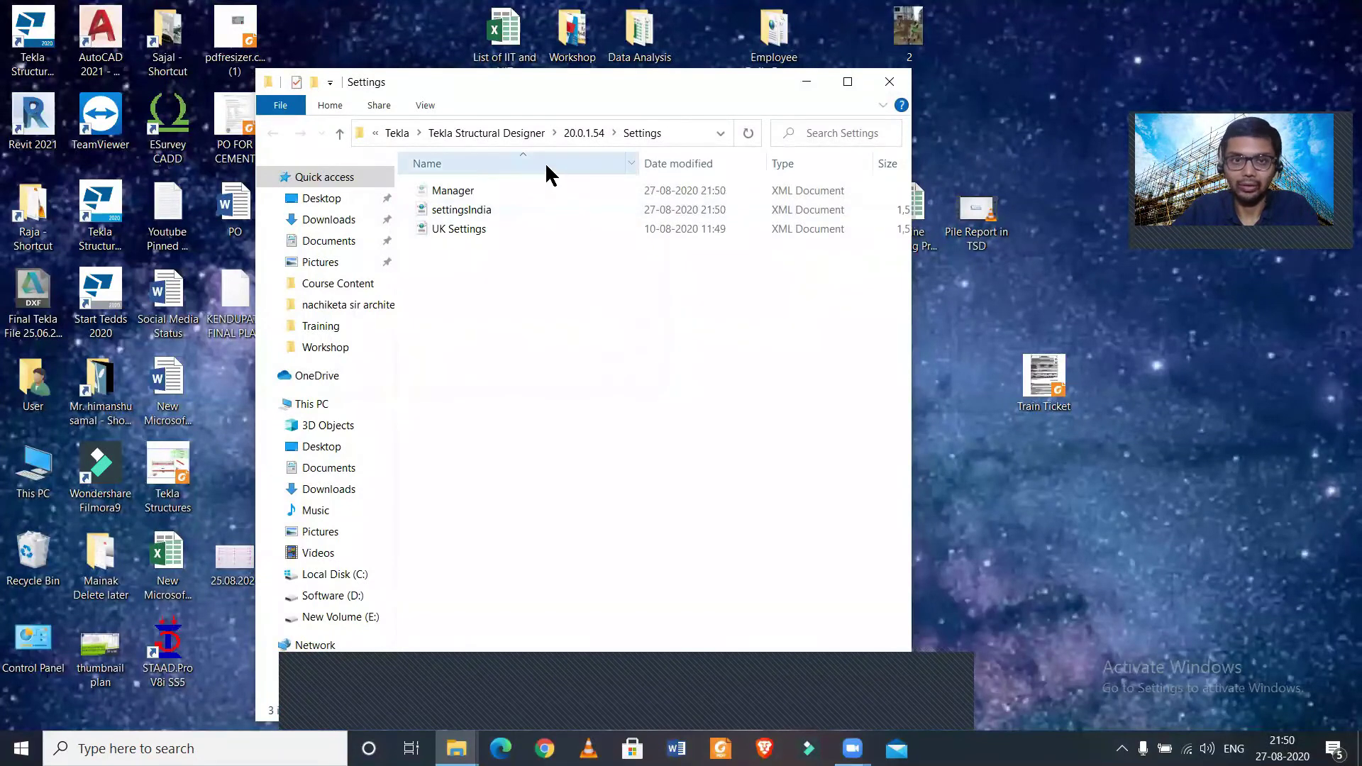
In the parent 20.0.1.54 folder, try to permanently delete the DockLayout5 and QATCommands3 files, and decline the deletion
click(583, 133)
drag(579, 327, 517, 210)
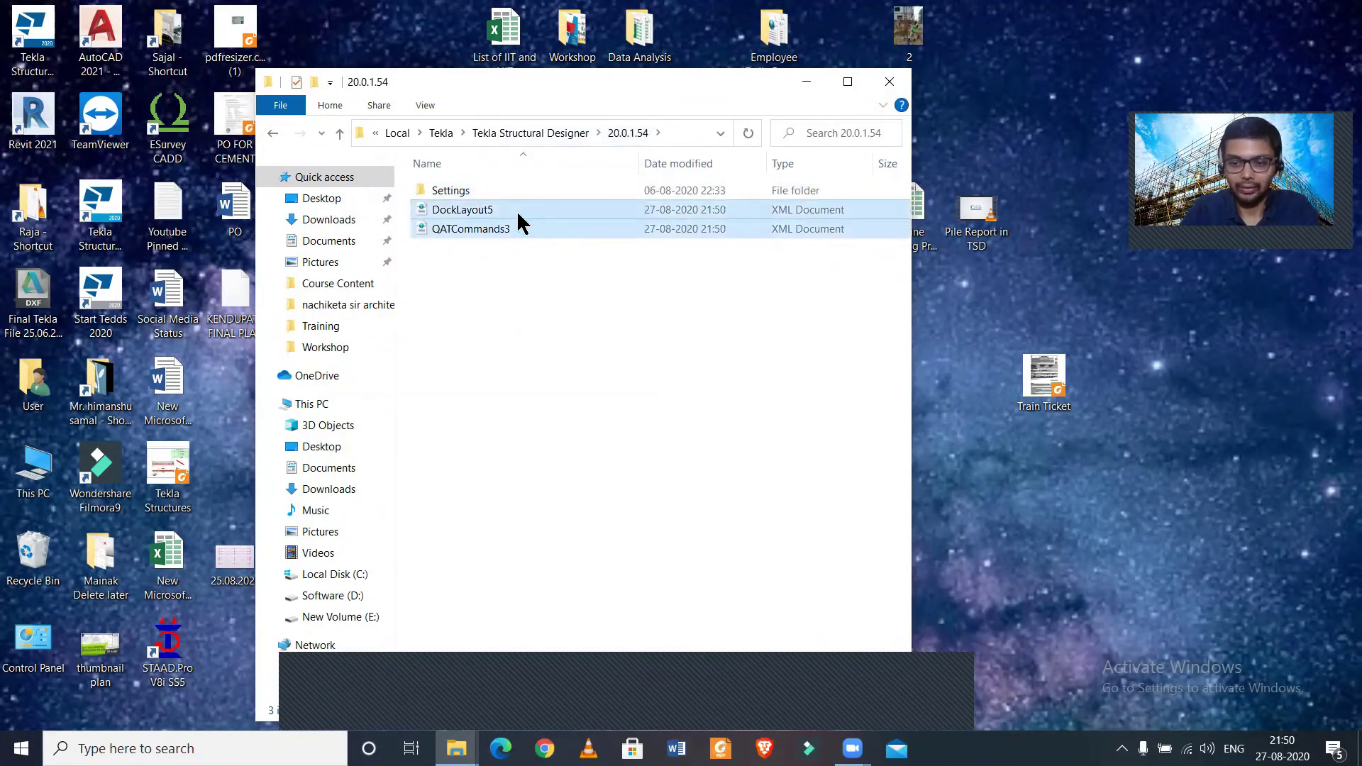
key(shift+Delete)
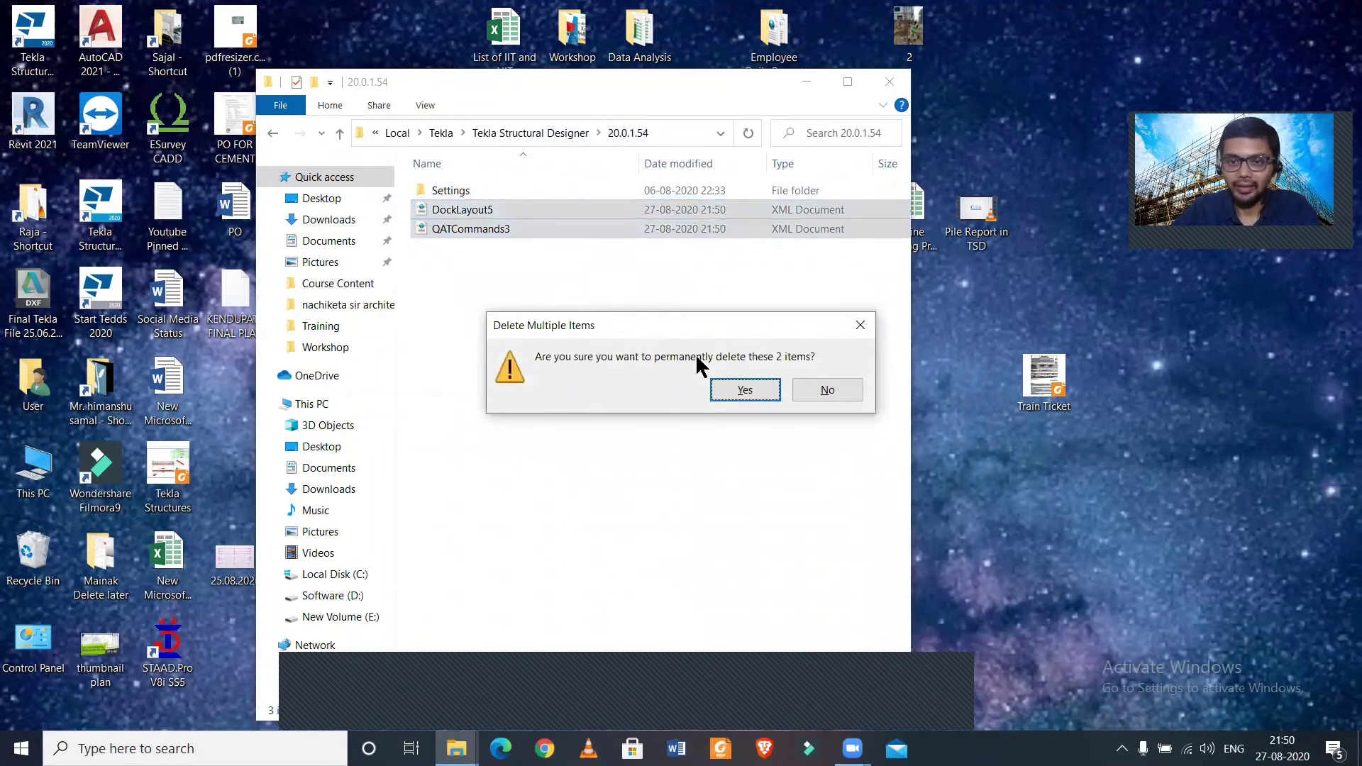
click(837, 394)
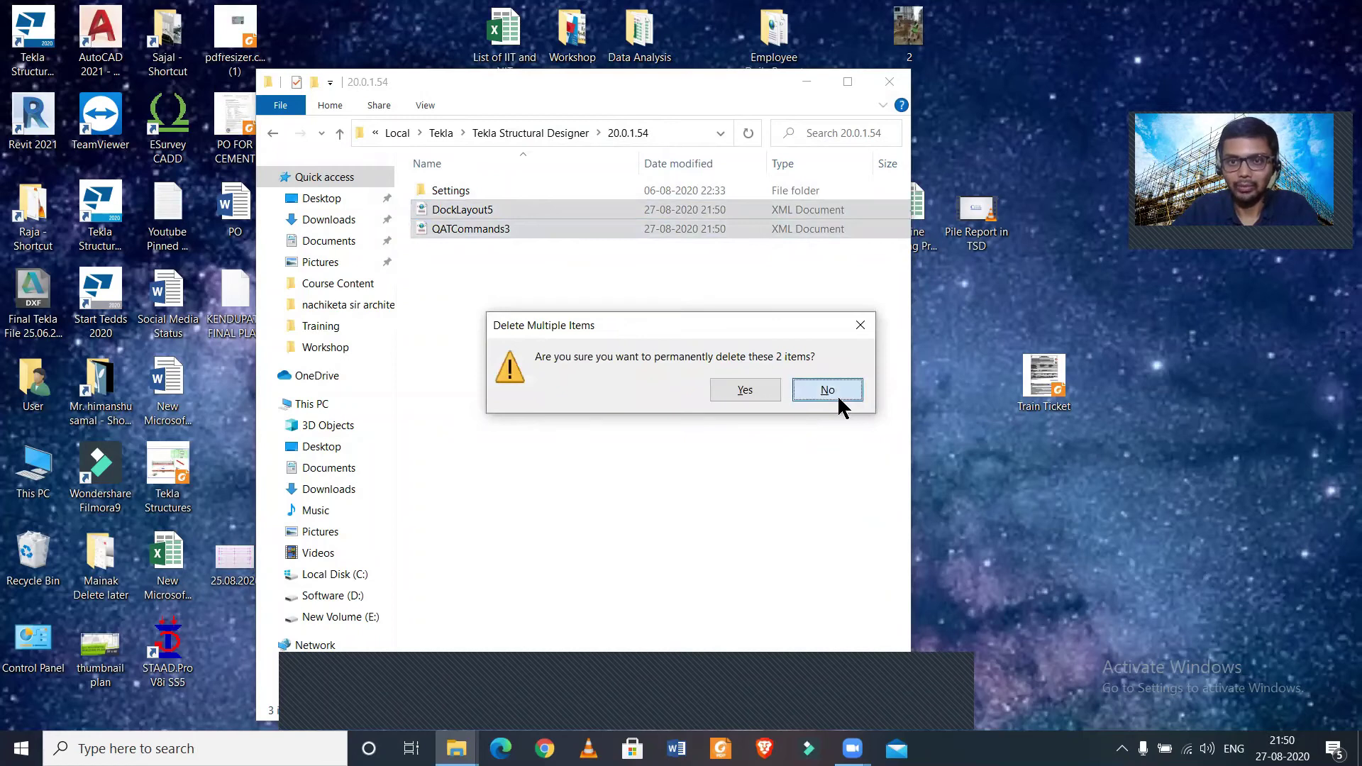
Start Tekla Structural Designer 2020 again from its desktop shortcut
click(110, 217)
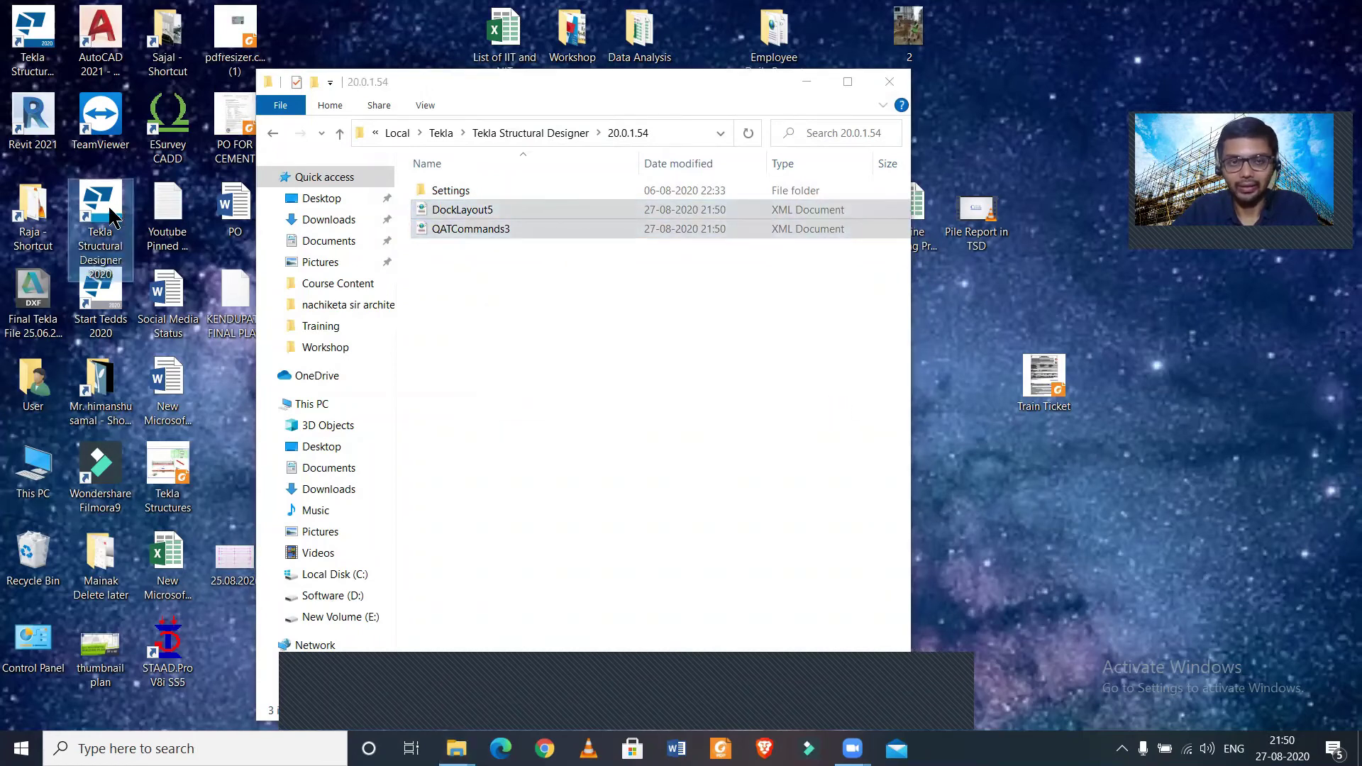
double_click(111, 218)
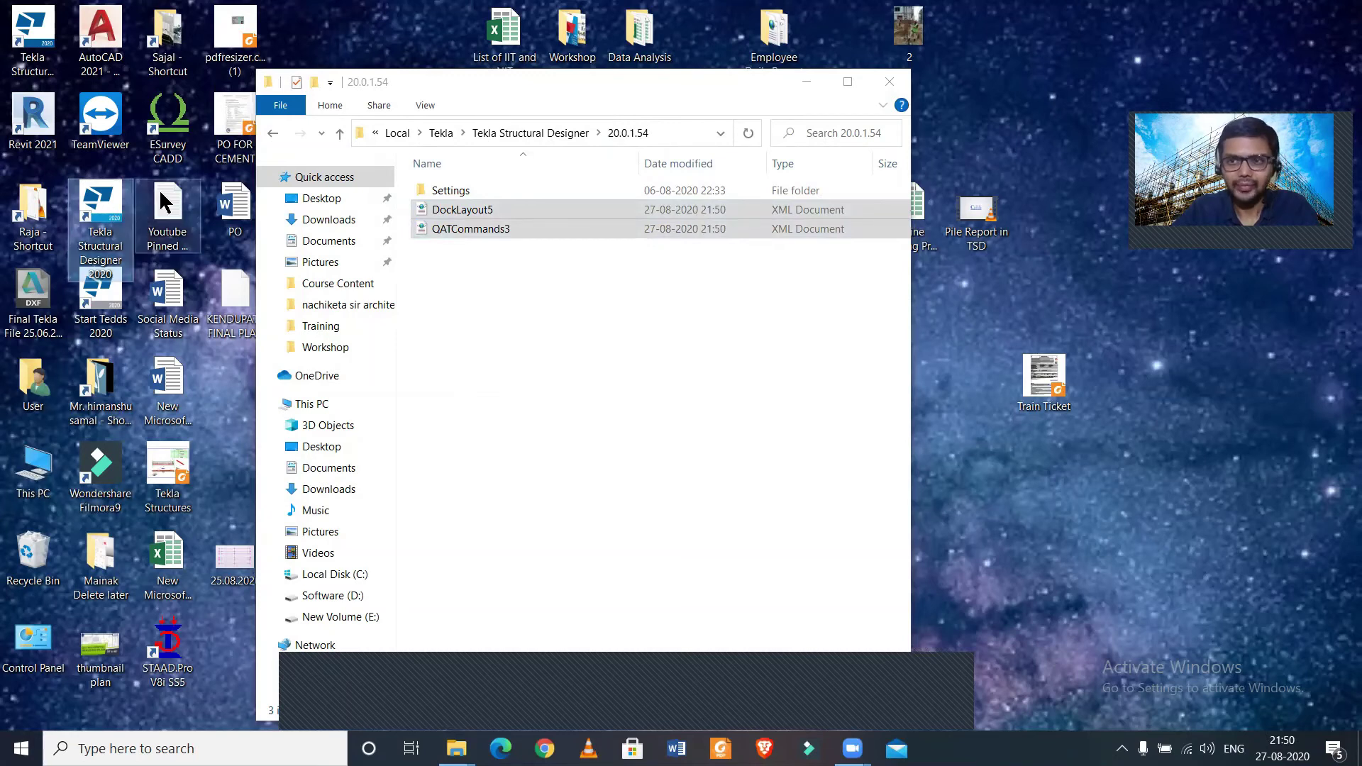